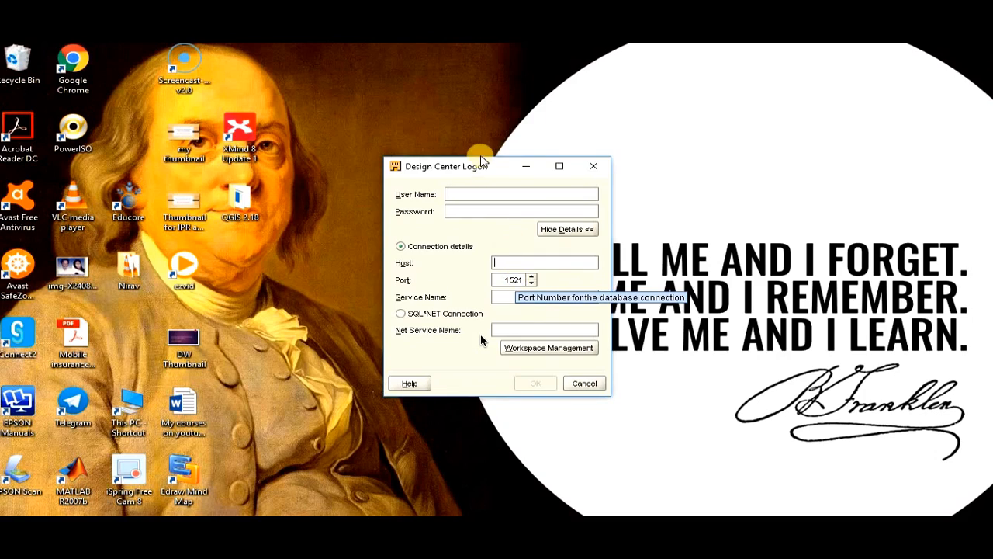
Enter the user name BSCIT_USER and the account password in the Design Center logon.
{"action": "left_click", "coordinate": [483, 195]}
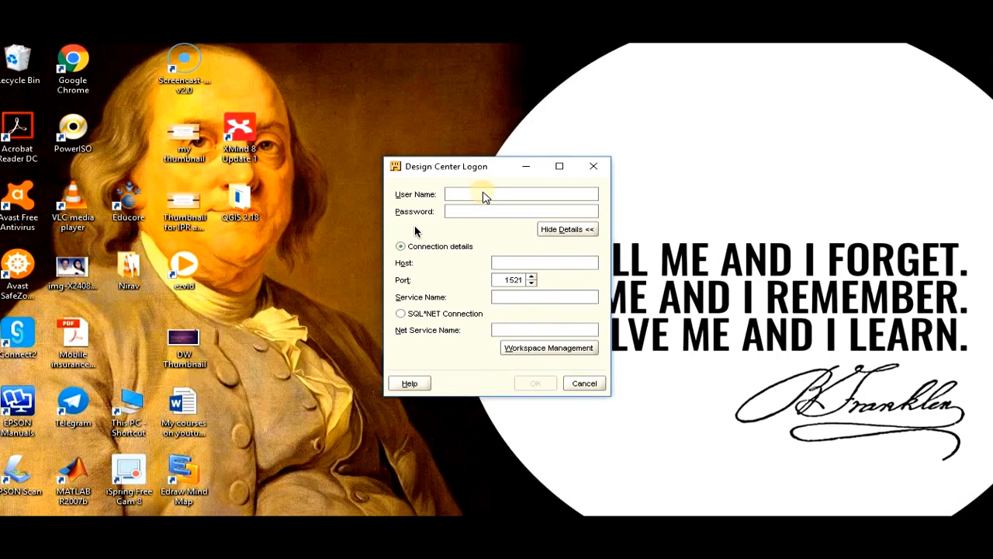
{"action": "type", "text": "BSCIT_USER"}
{"action": "key", "text": "Tab"}
{"action": "type", "text": "******"}
{"action": "key", "text": "Tab"}
{"action": "key", "text": "Tab"}
{"action": "key", "text": "Tab"}
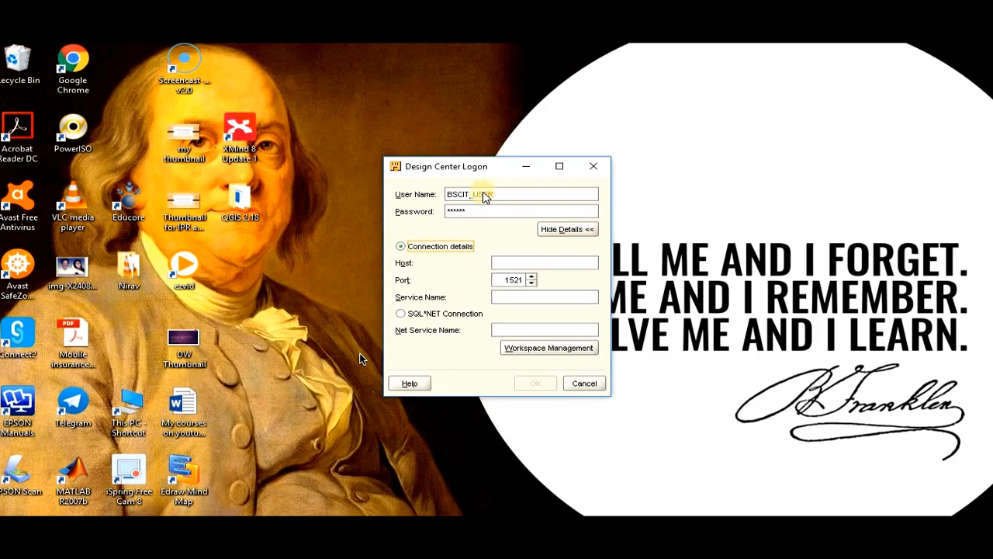
Set the host to localhost and the service name to TYBSCITDW, and log on.
{"action": "type", "text": "localhost"}
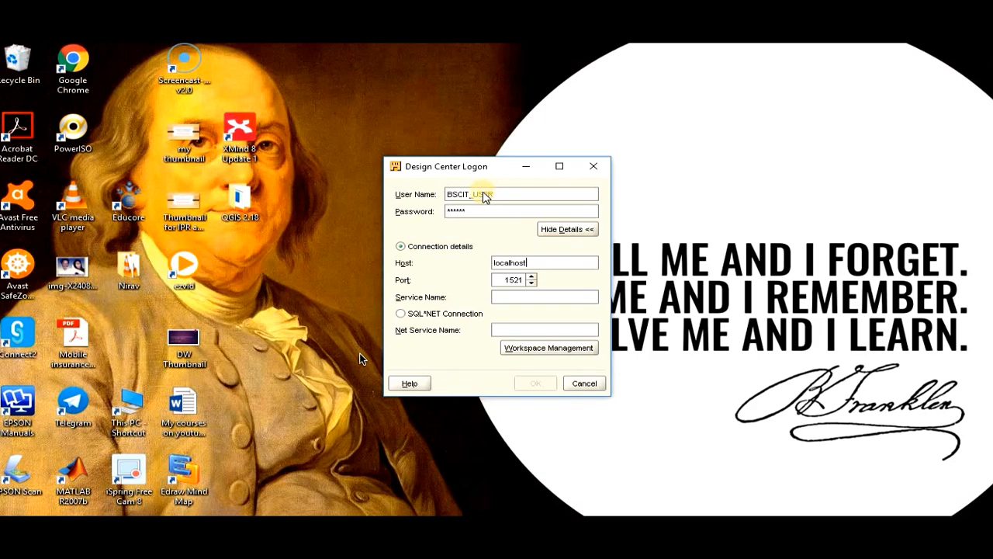
{"action": "key", "text": "Tab"}
{"action": "key", "text": "Tab"}
{"action": "type", "text": "TYBSCITD"}
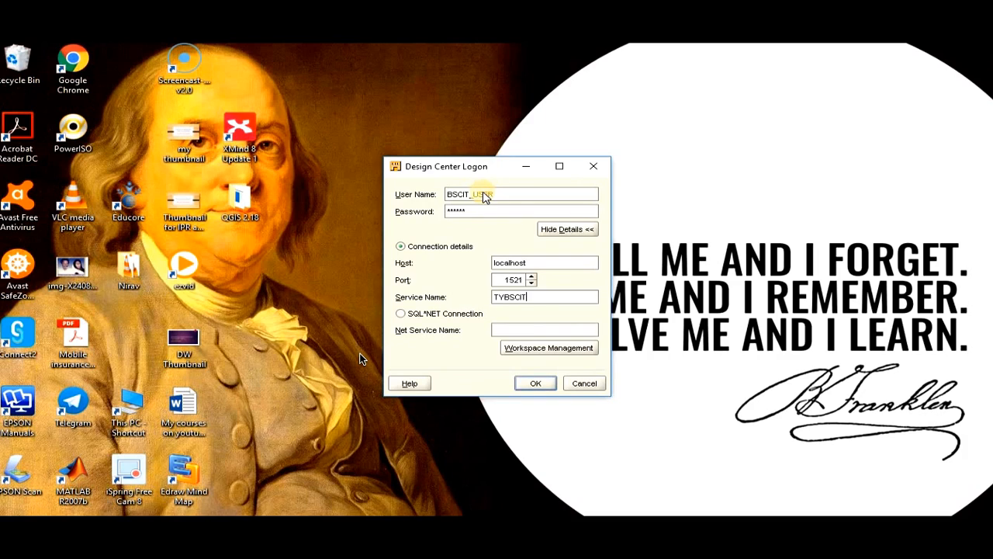
{"action": "type", "text": "W"}
{"action": "left_click", "coordinate": [533, 383]}
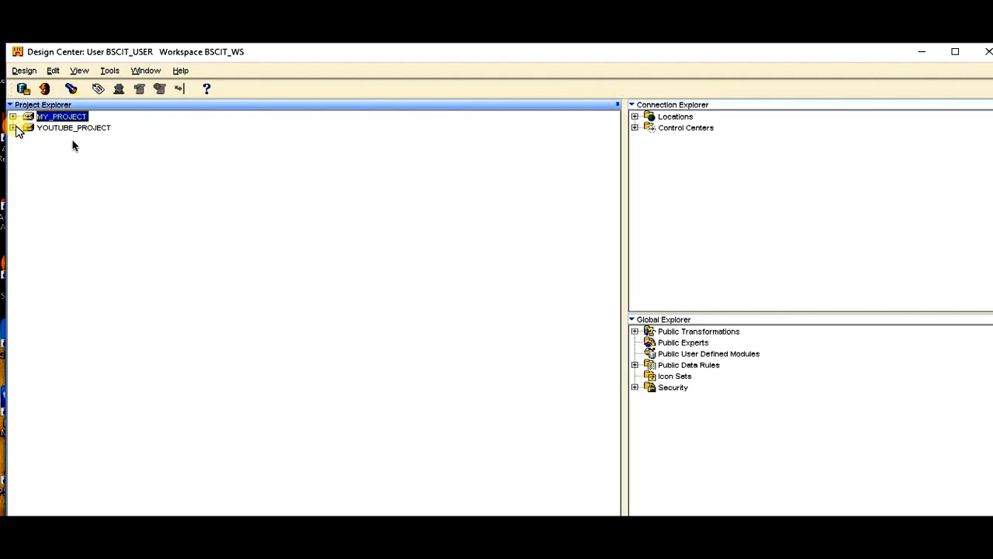
Start creating a cube with the wizard in the EXPENSE_WH module of YOUTUBE_PROJECT, continuing past the welcome page.
{"action": "left_click", "coordinate": [14, 128]}
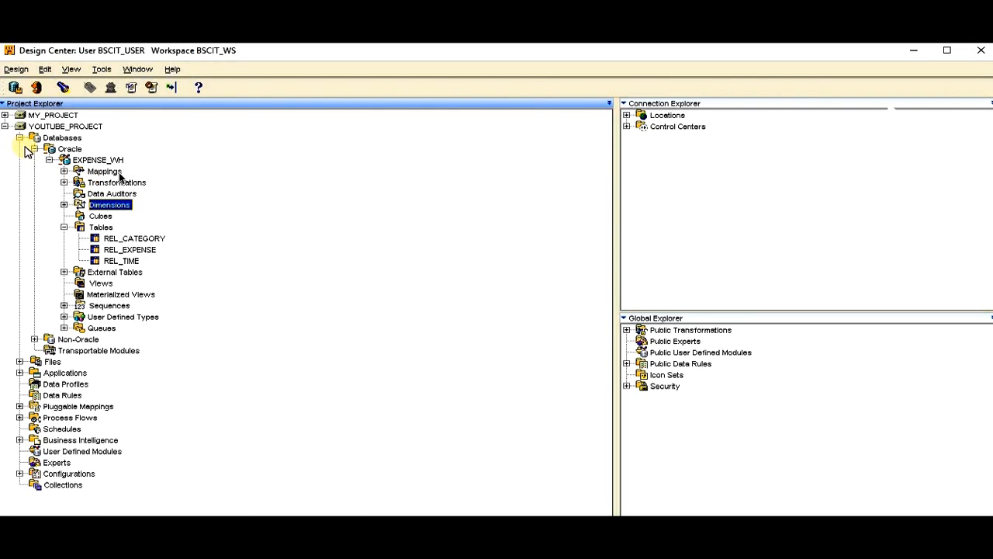
{"action": "left_click", "coordinate": [100, 217]}
{"action": "right_click", "coordinate": [100, 219]}
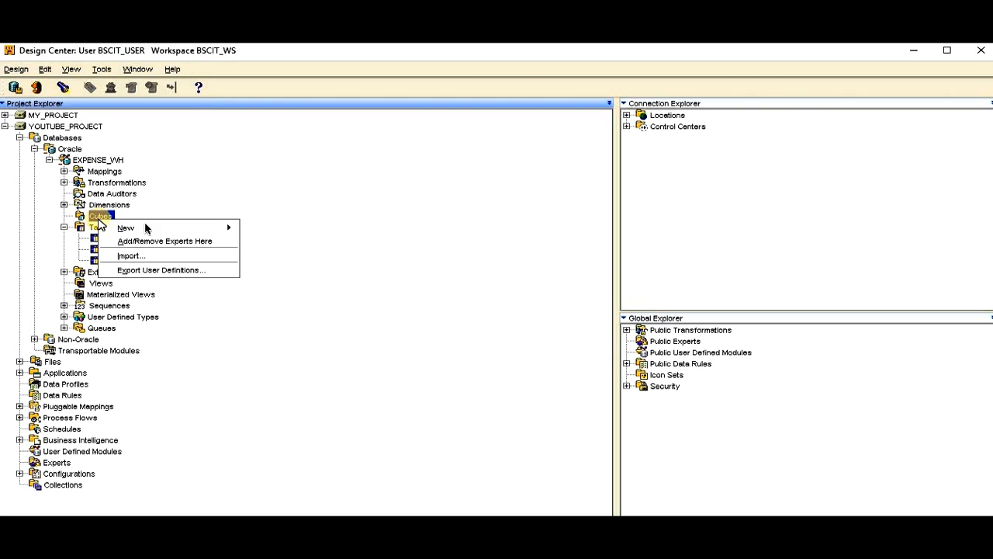
{"action": "left_click", "coordinate": [174, 227]}
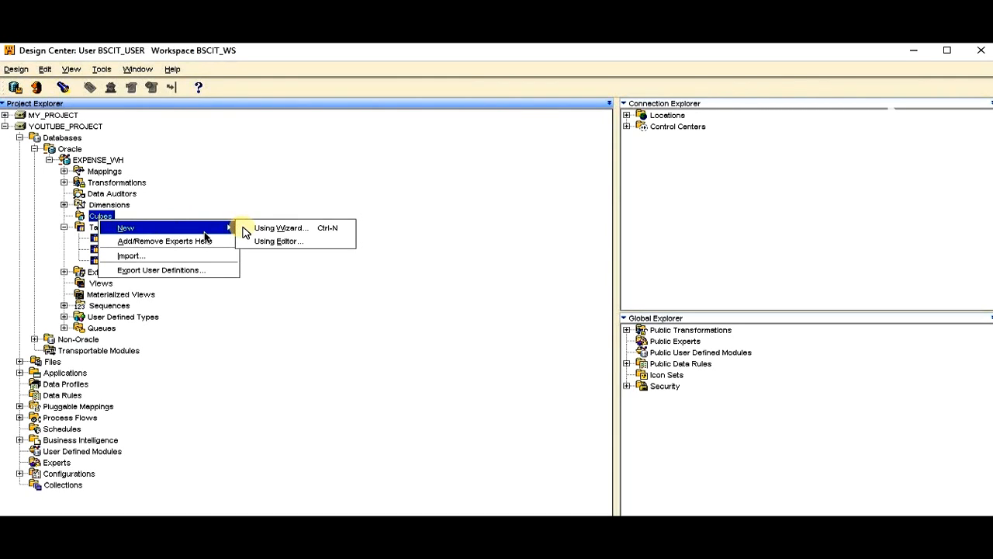
{"action": "left_click", "coordinate": [297, 228]}
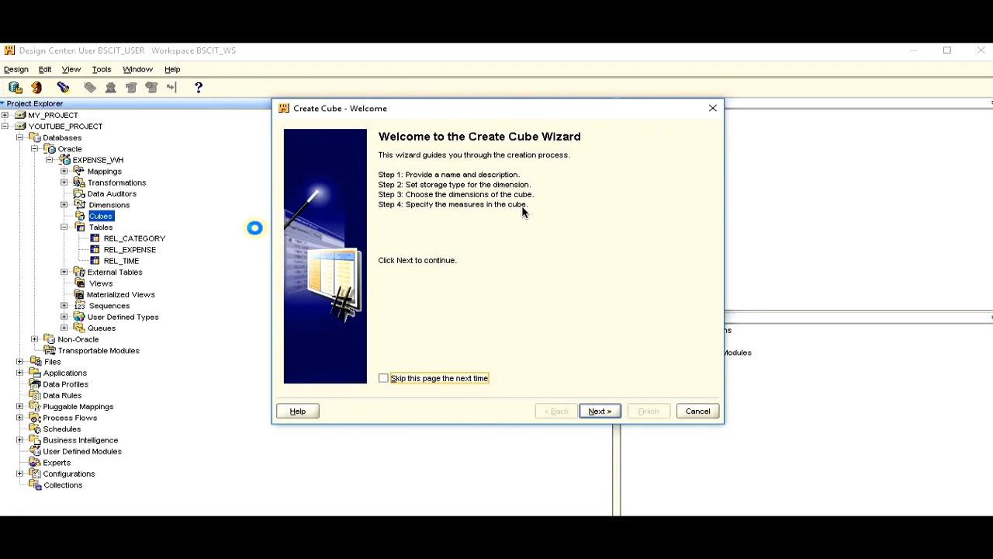
{"action": "left_click", "coordinate": [601, 411]}
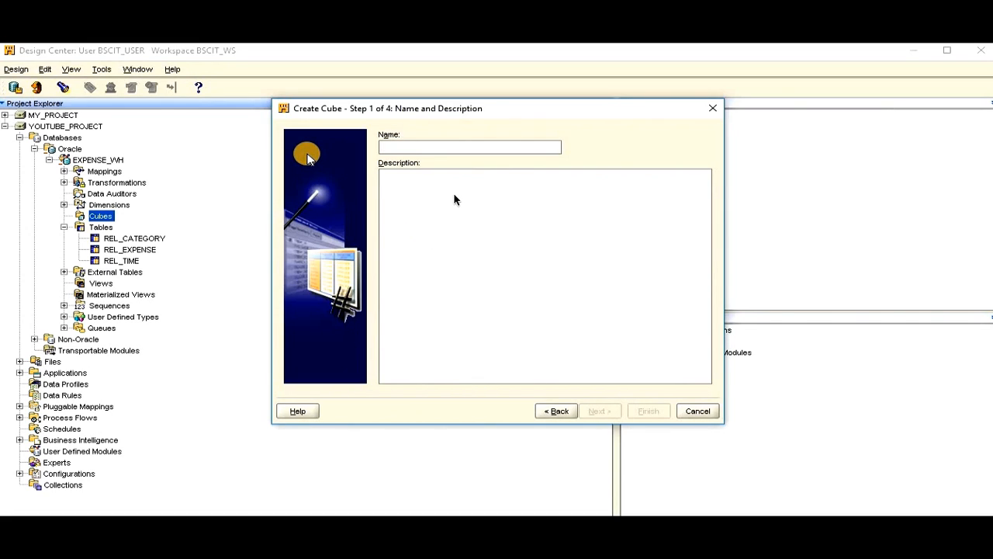
Name the new cube REL_EXPENSE and proceed to its storage type.
{"action": "type", "text": "rel"}
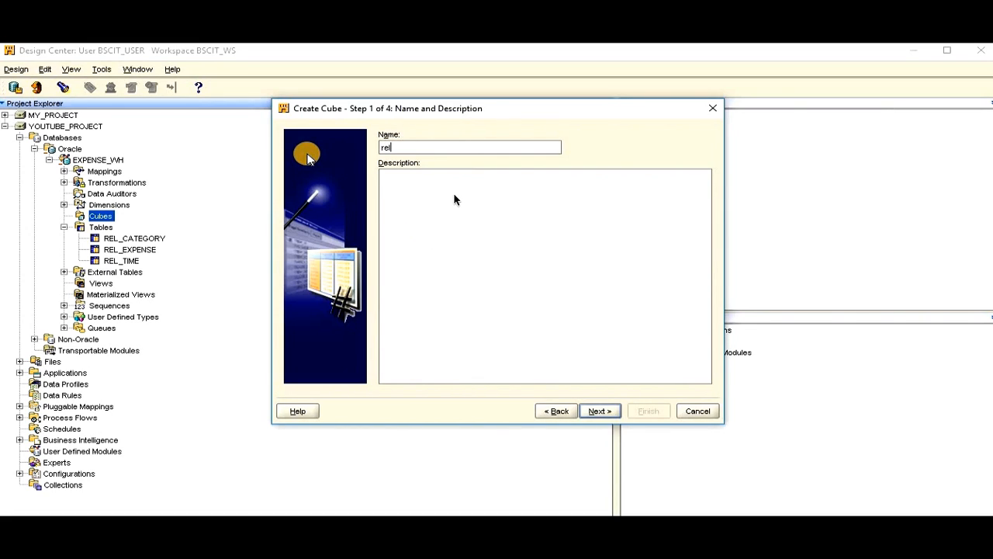
{"action": "type", "text": "_expense"}
{"action": "key", "text": "ctrl+a"}
{"action": "type", "text": "REL_EXPENSE"}
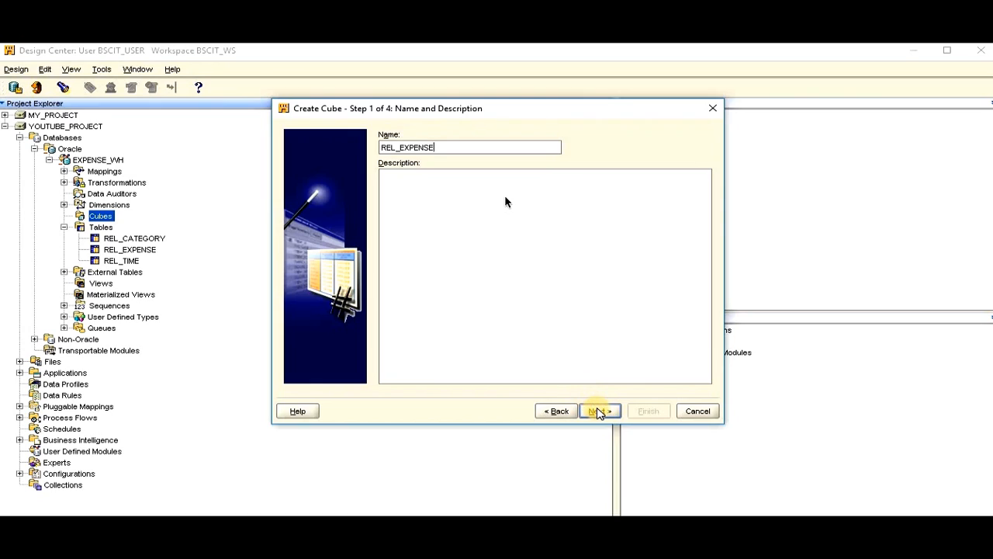
{"action": "left_click", "coordinate": [596, 410]}
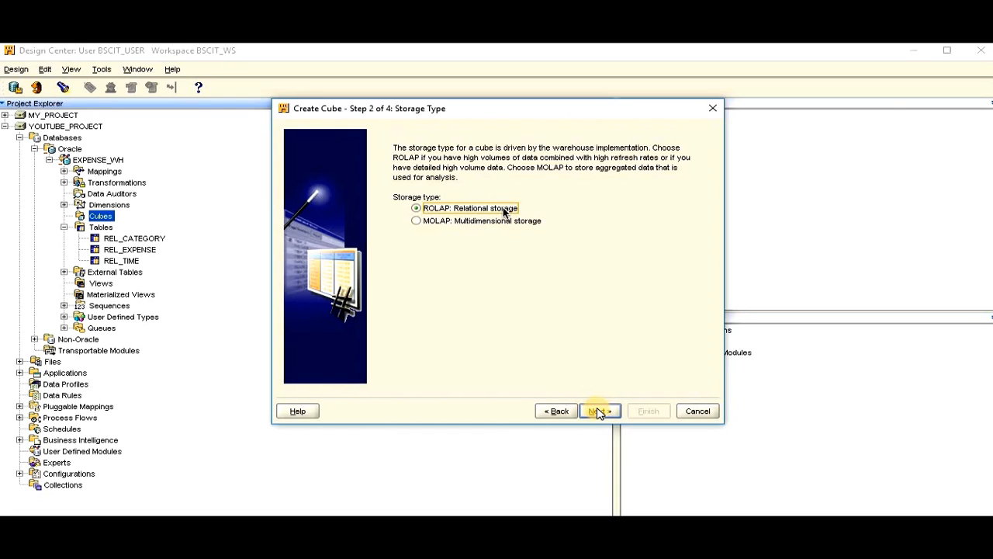
Accept ROLAP relational storage and add both dimensions, REL_CATEGORY and REL_TIME, to the cube.
{"action": "left_click", "coordinate": [597, 412]}
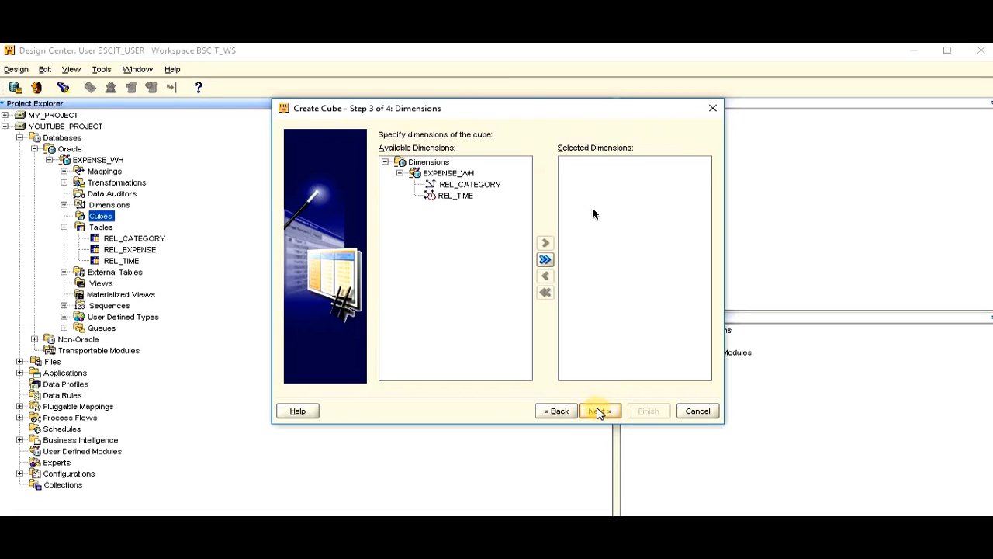
{"action": "left_click", "coordinate": [545, 260]}
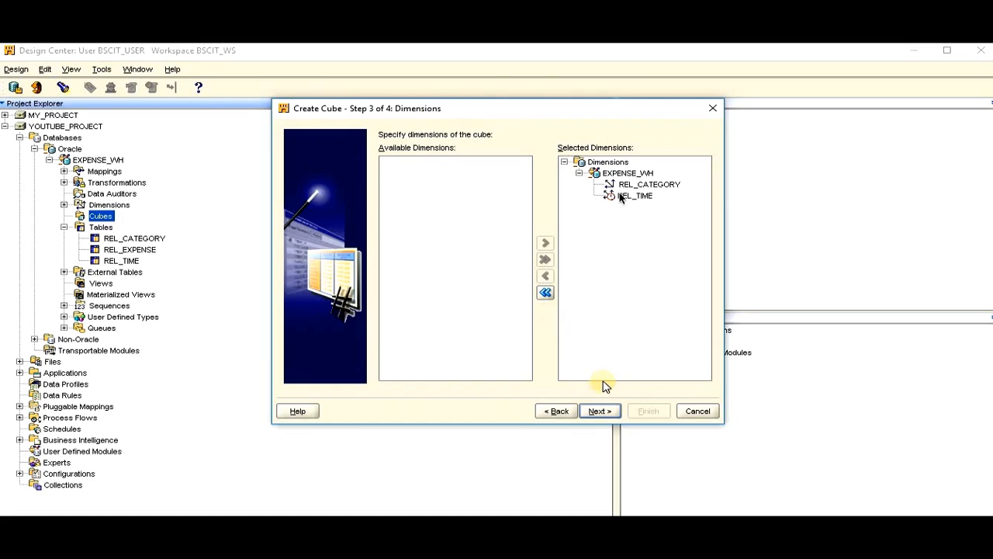
{"action": "left_click", "coordinate": [600, 411]}
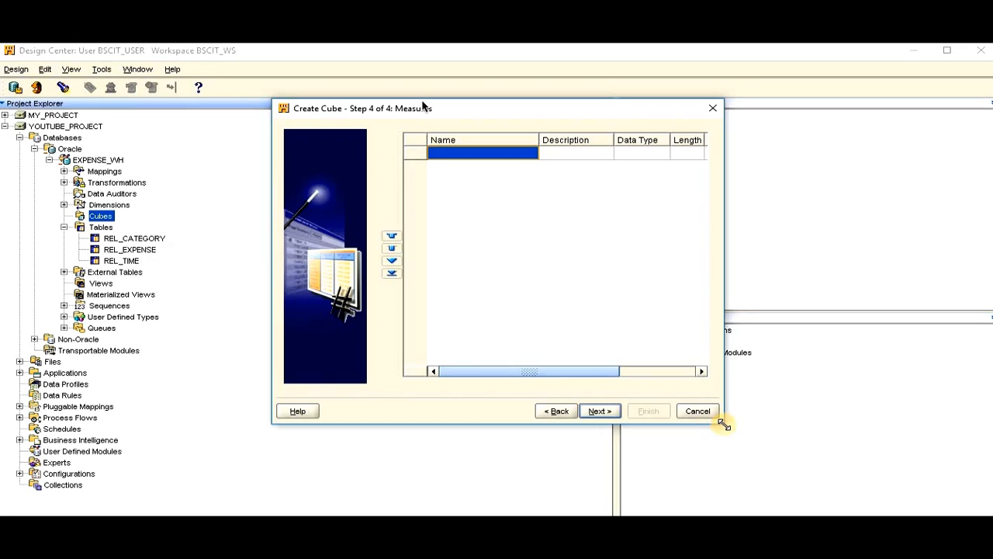
Add a measure named EXPENSE with data type NUMBER and finish creating the cube.
{"action": "left_click_drag", "start_coordinate": [722, 423], "coordinate": [890, 438]}
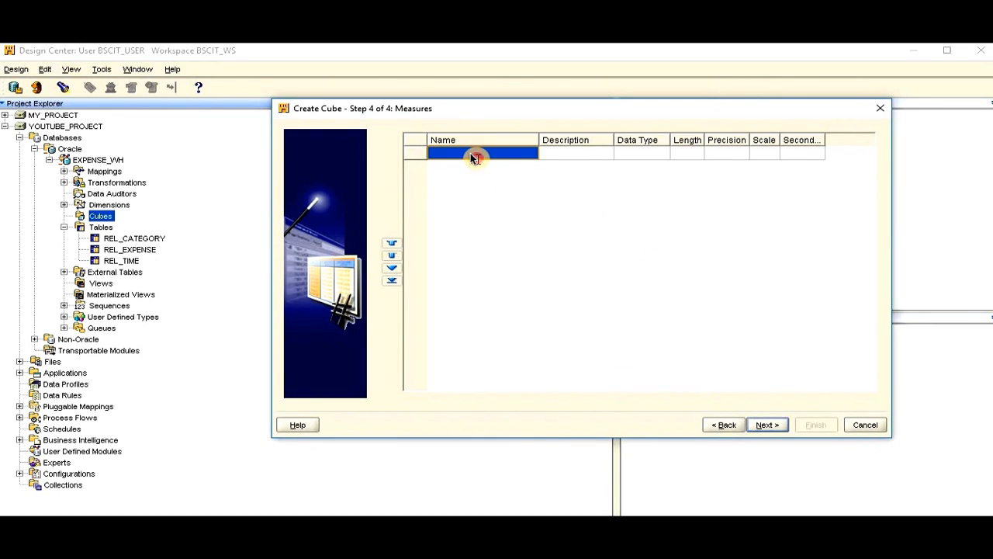
{"action": "left_click", "coordinate": [476, 158]}
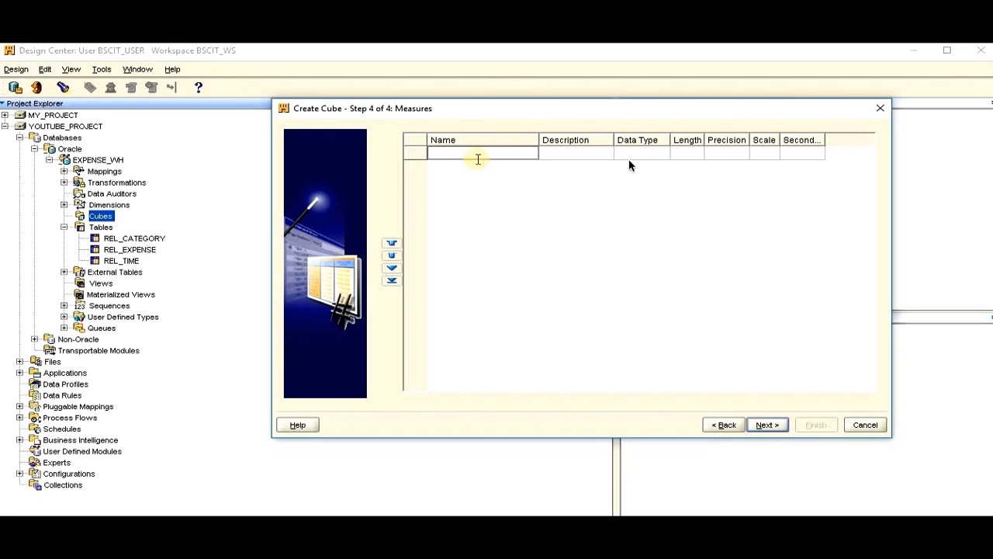
{"action": "type", "text": "EXPENSE"}
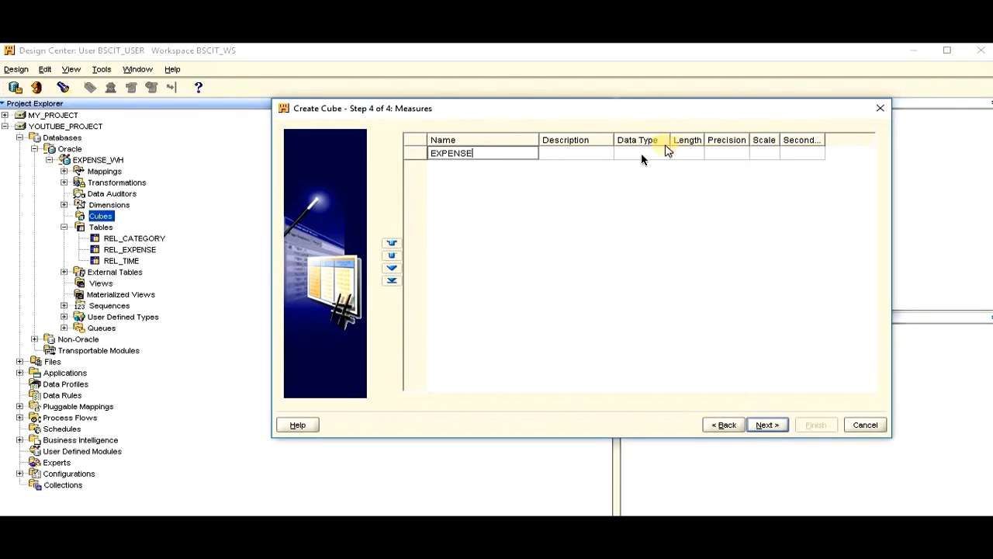
{"action": "left_click", "coordinate": [656, 155]}
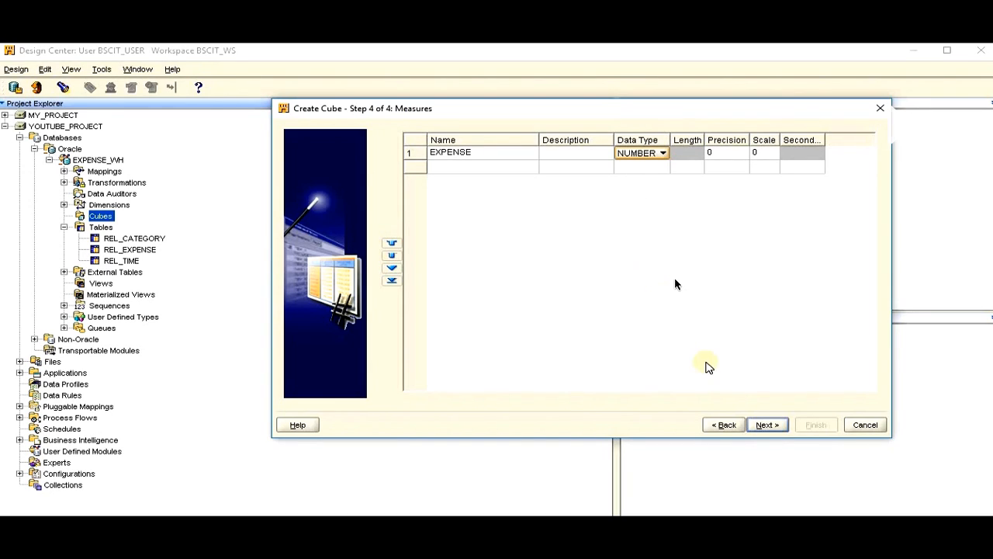
{"action": "left_click", "coordinate": [763, 425]}
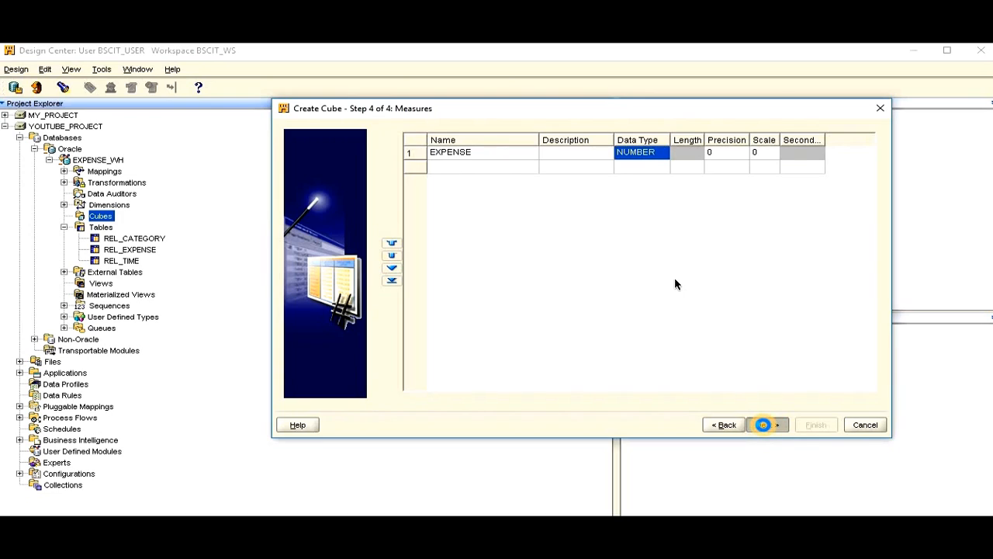
{"action": "left_click", "coordinate": [763, 425]}
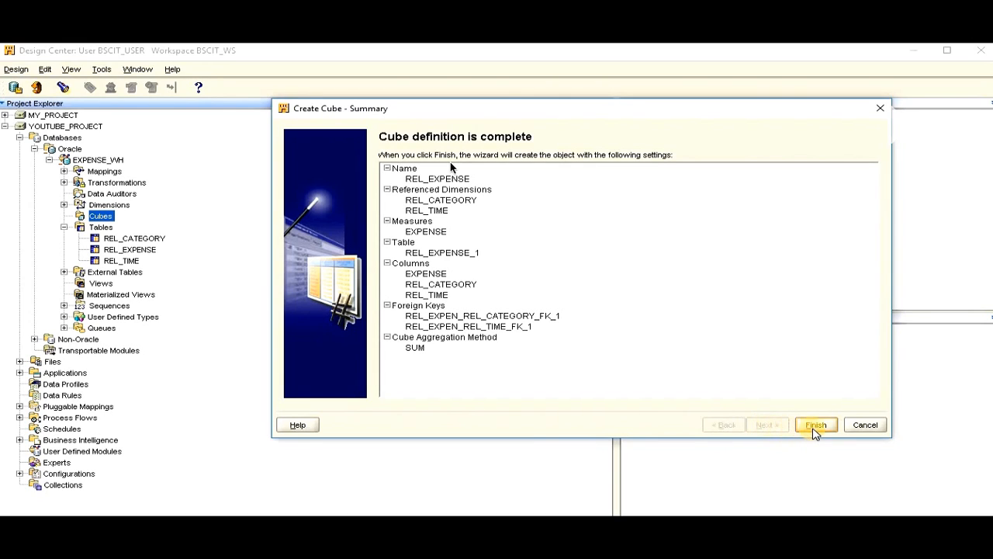
{"action": "left_click", "coordinate": [811, 426]}
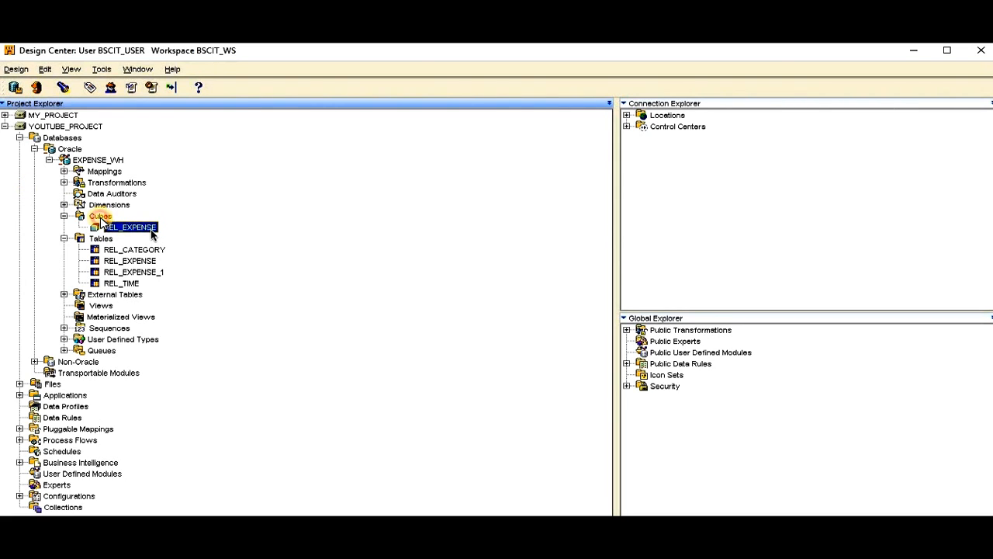
Open the REL_EXPENSE cube in the Data Object Editor to view its dimensional diagram.
{"action": "left_click", "coordinate": [100, 216]}
{"action": "left_click", "coordinate": [135, 226]}
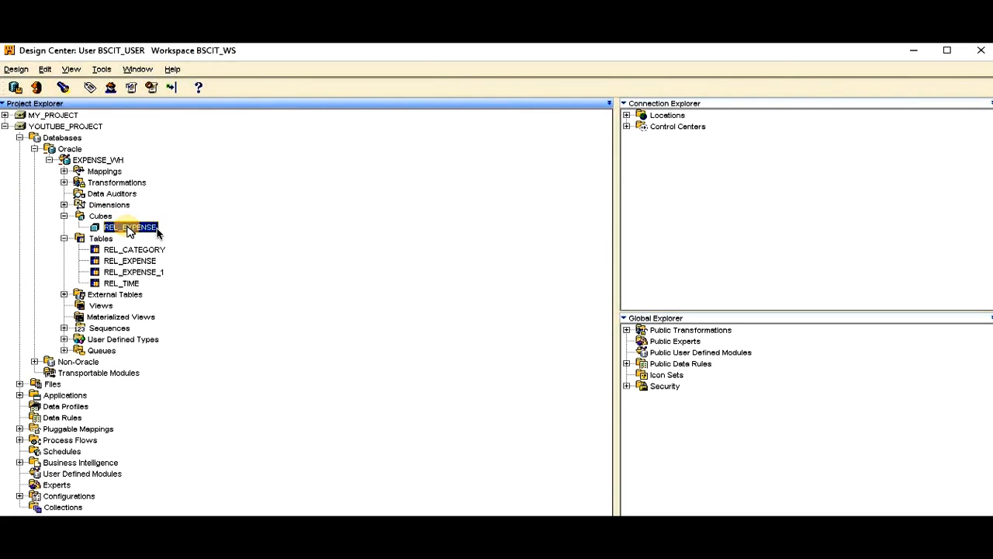
{"action": "right_click", "coordinate": [152, 228]}
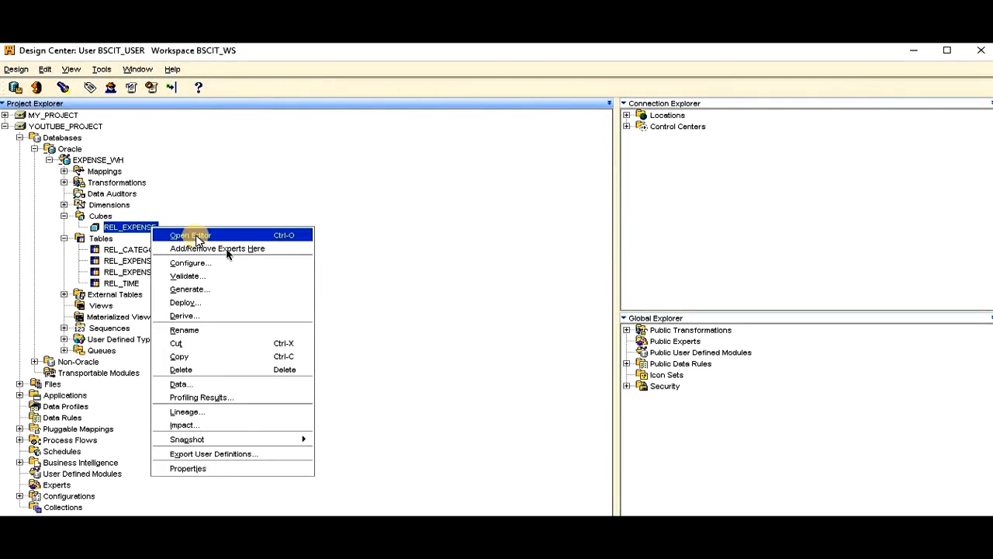
{"action": "left_click", "coordinate": [193, 235]}
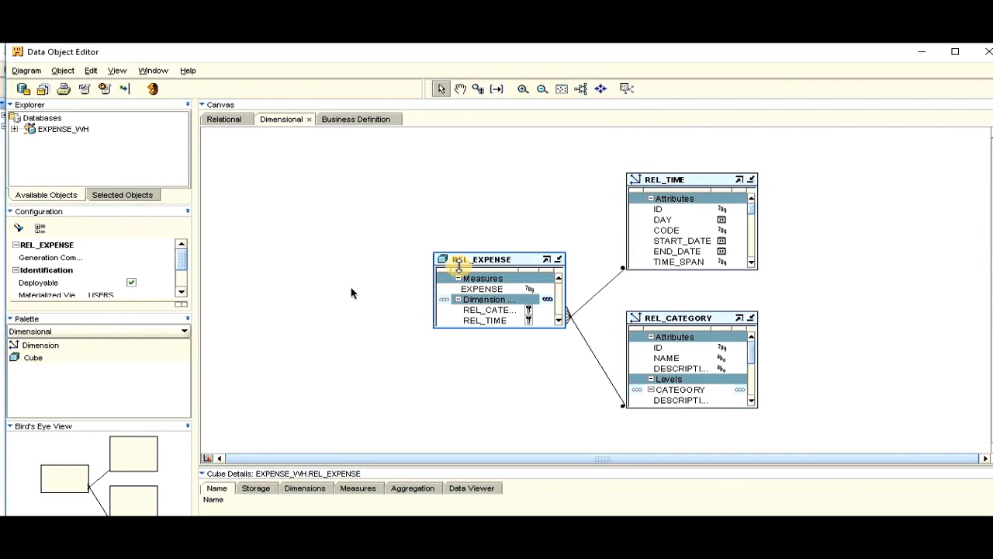
{"action": "left_click_drag", "start_coordinate": [458, 263], "coordinate": [521, 293]}
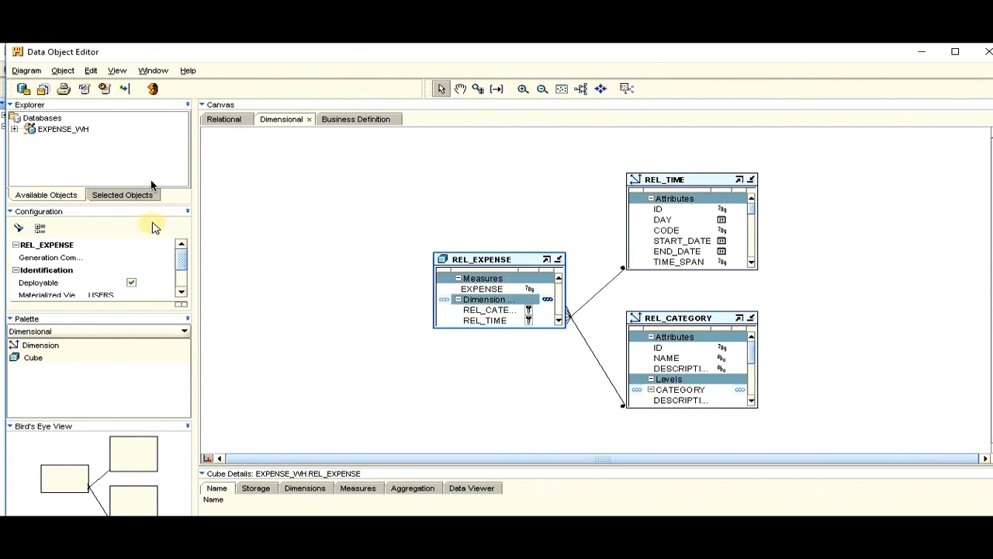
Save the metadata changes, confirming the save, and minimise the Data Object Editor.
{"action": "left_click", "coordinate": [23, 89]}
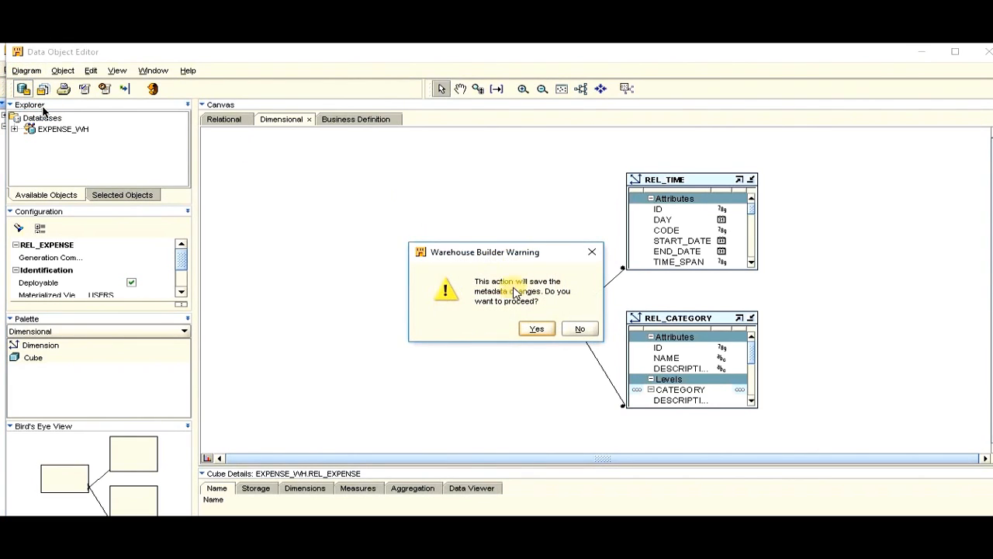
{"action": "left_click", "coordinate": [532, 329]}
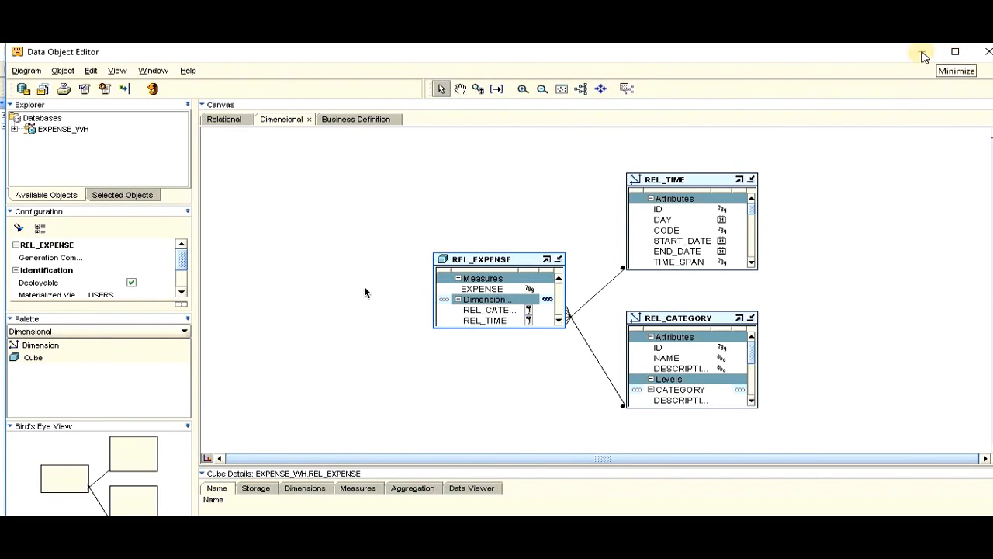
{"action": "left_click", "coordinate": [923, 54]}
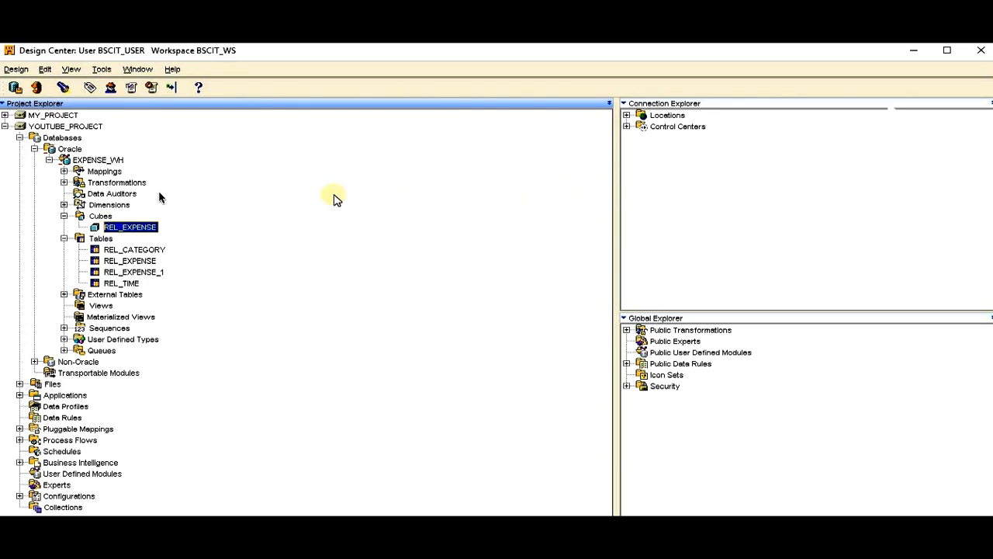
Create a new mapping named REL_CATEGORY_MAP in the EXPENSE_WH module.
{"action": "left_click", "coordinate": [93, 160]}
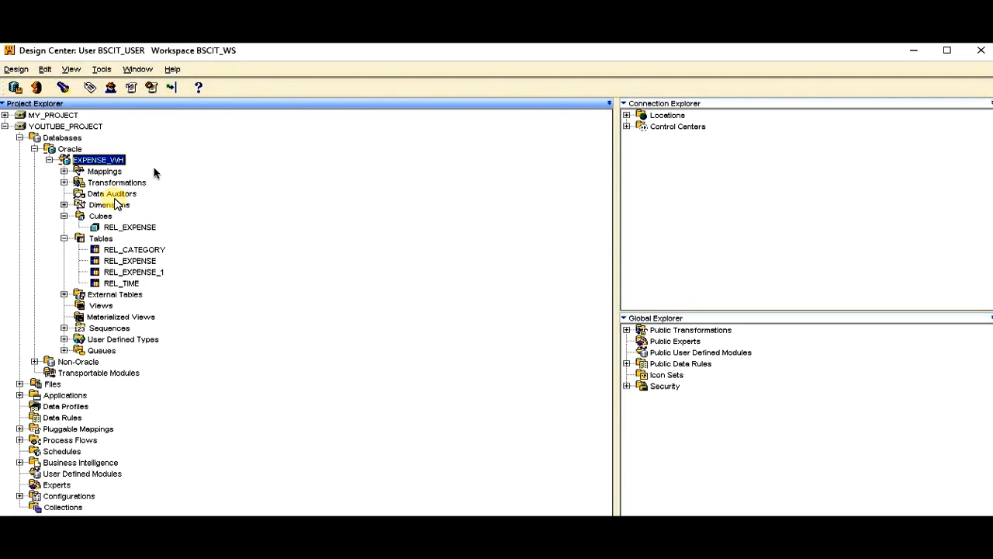
{"action": "left_click", "coordinate": [64, 170]}
{"action": "left_click", "coordinate": [104, 171]}
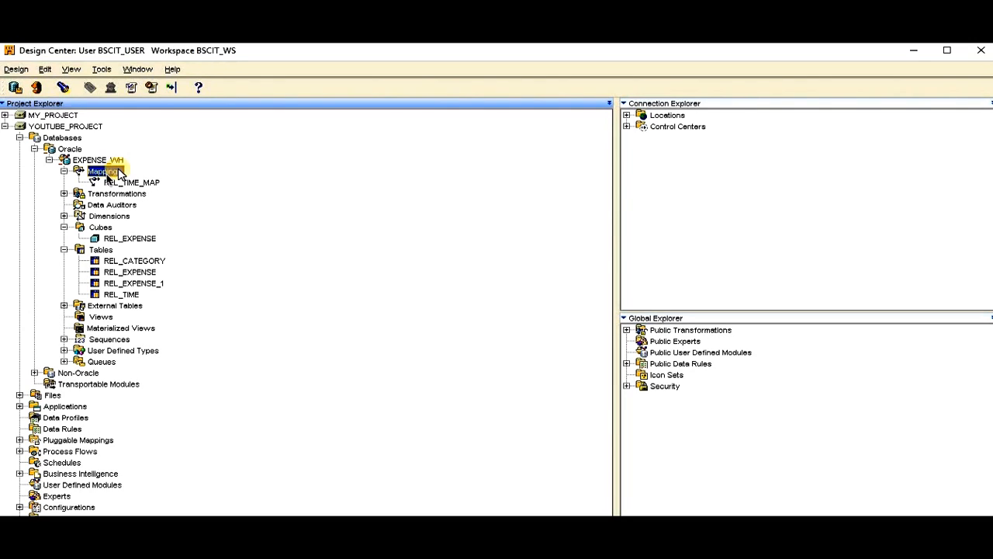
{"action": "right_click", "coordinate": [116, 173]}
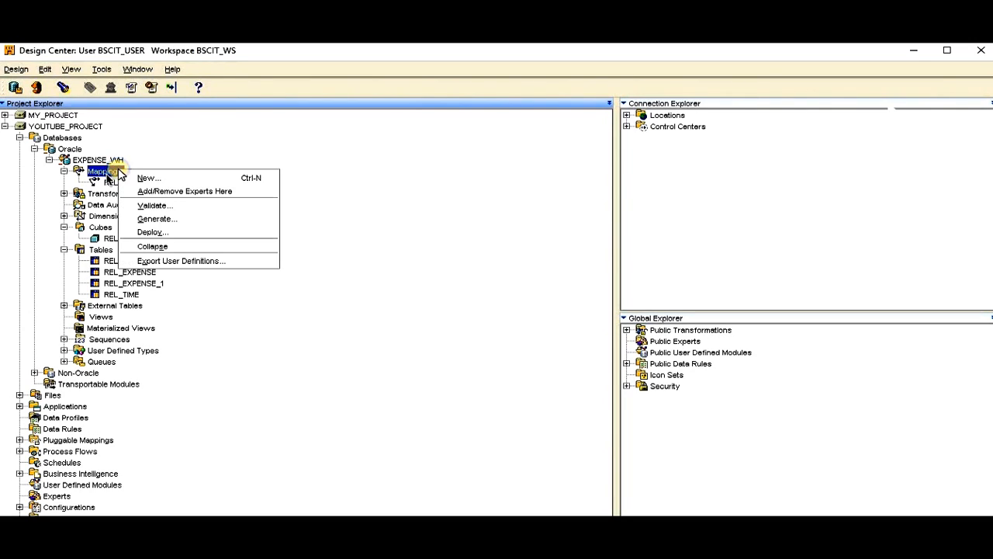
{"action": "left_click", "coordinate": [166, 179]}
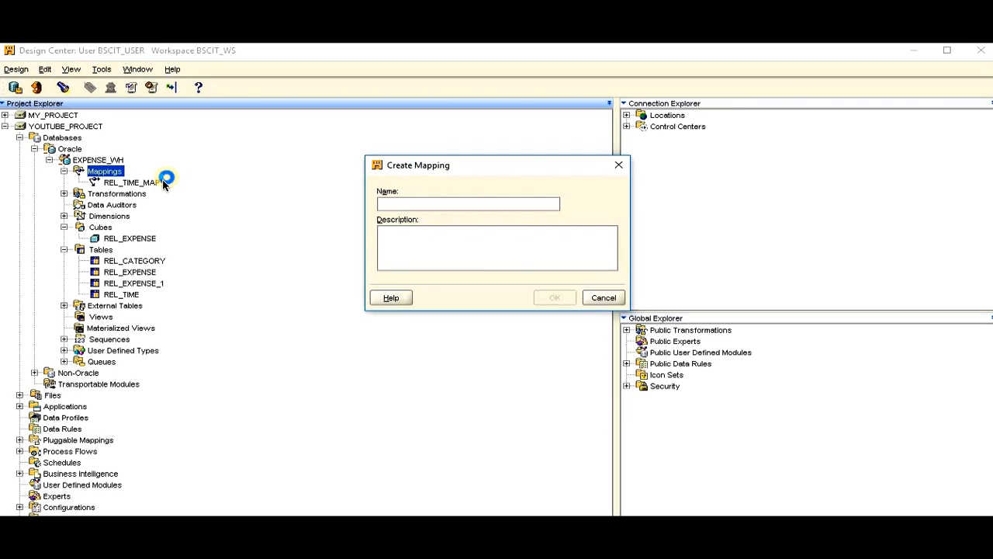
{"action": "type", "text": "R"}
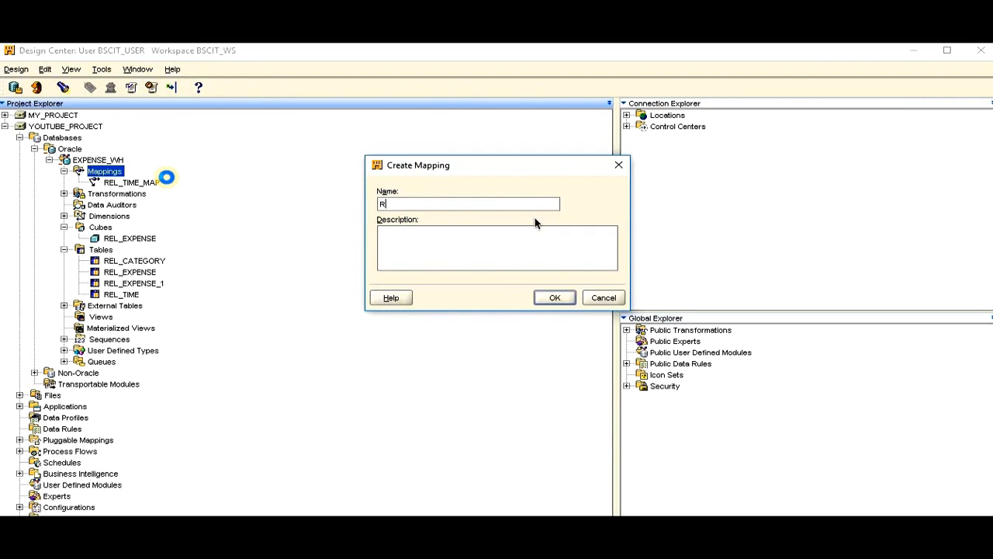
{"action": "type", "text": "EL_CATEGORY_MAP"}
{"action": "left_click", "coordinate": [554, 298]}
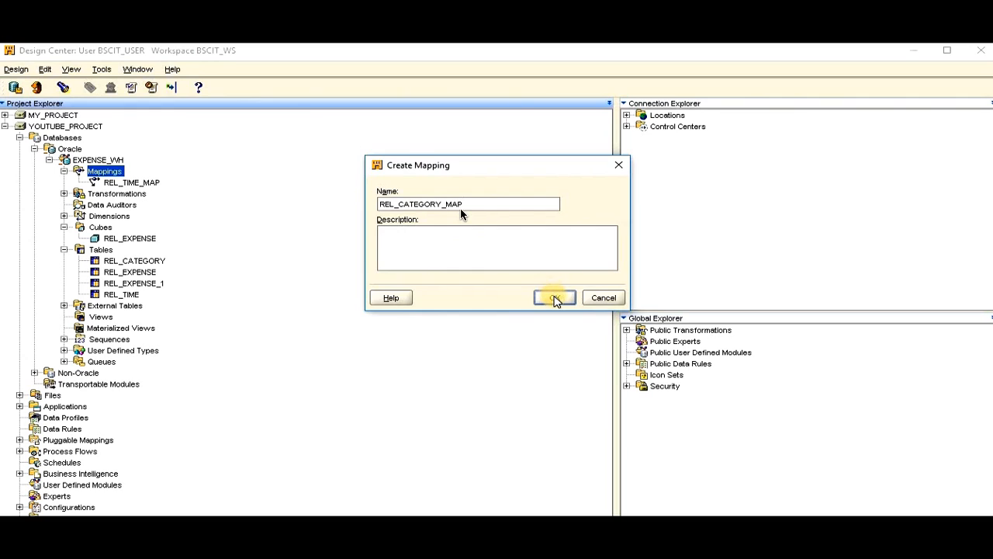
{"action": "left_click", "coordinate": [554, 300]}
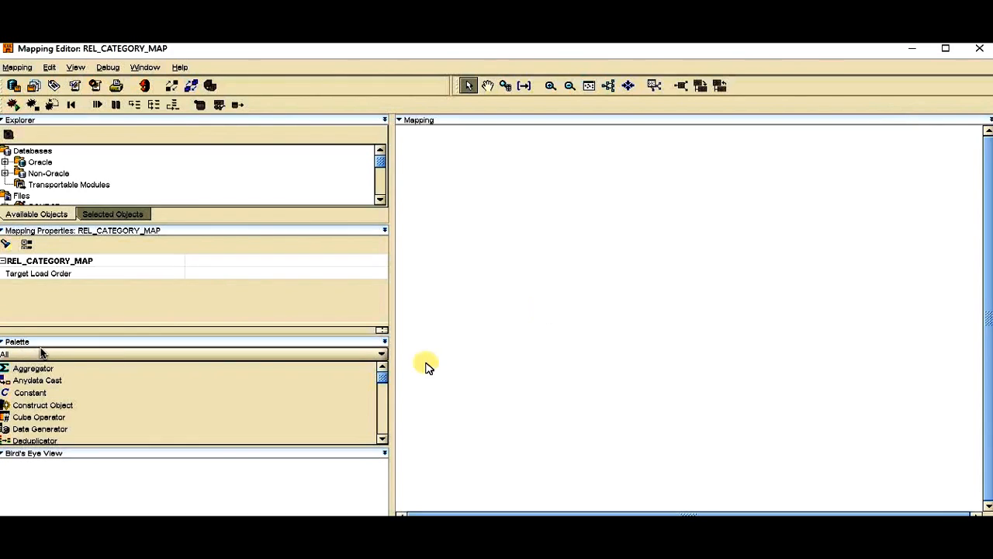
Add a dimension operator bound to the existing REL_CATEGORY dimension, then enlarge and reposition it on the mapping canvas.
{"action": "mouse_move", "coordinate": [381, 377]}
{"action": "left_mouse_down"}
{"action": "mouse_move", "coordinate": [380, 400]}
{"action": "mouse_move", "coordinate": [380, 387]}
{"action": "left_mouse_up"}
{"action": "left_click_drag", "start_coordinate": [24, 373], "coordinate": [25, 372]}
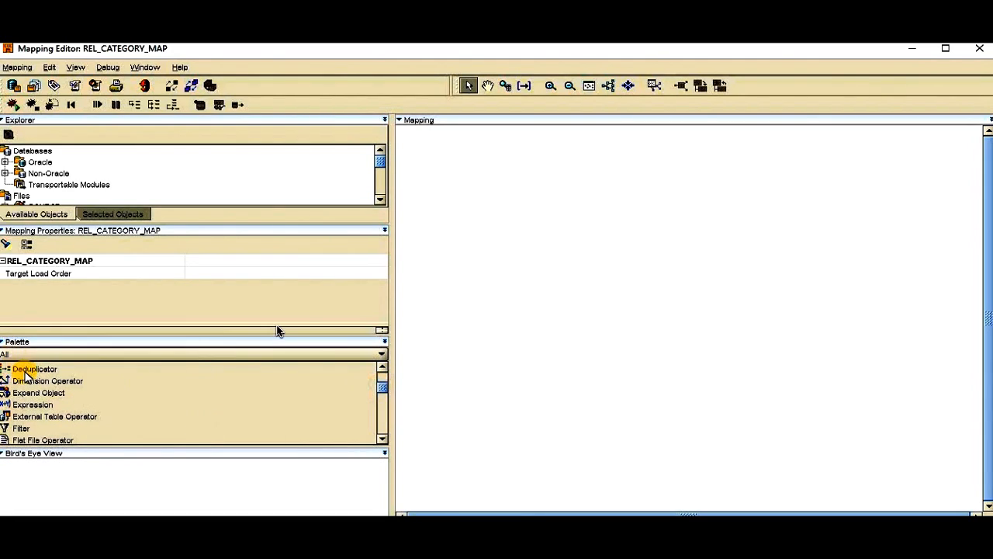
{"action": "left_click", "coordinate": [33, 380]}
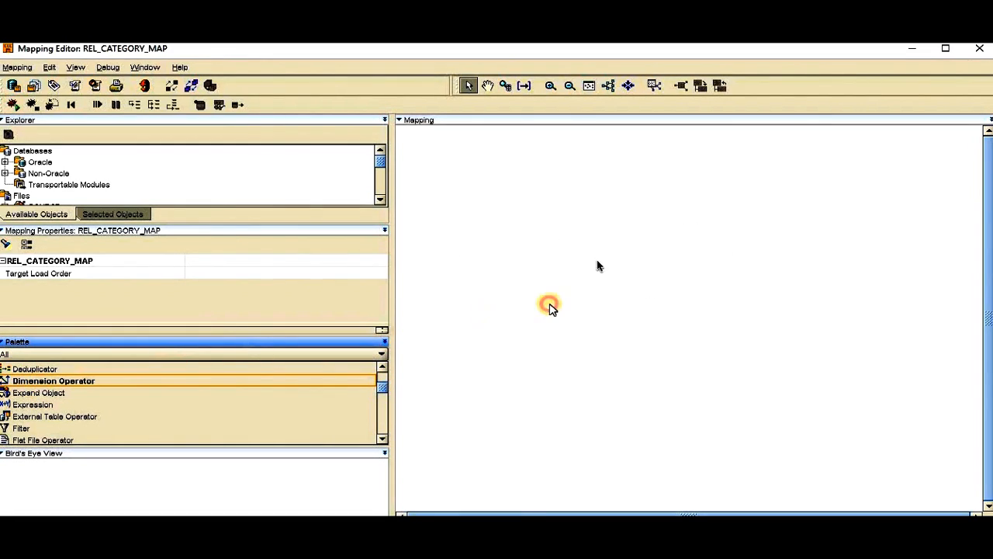
{"action": "left_click", "coordinate": [661, 266]}
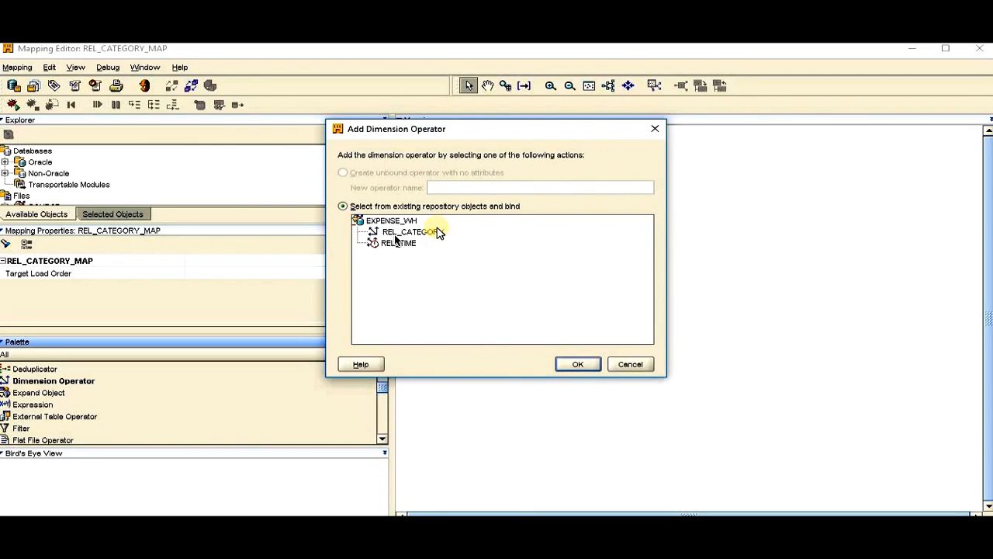
{"action": "left_click", "coordinate": [437, 232]}
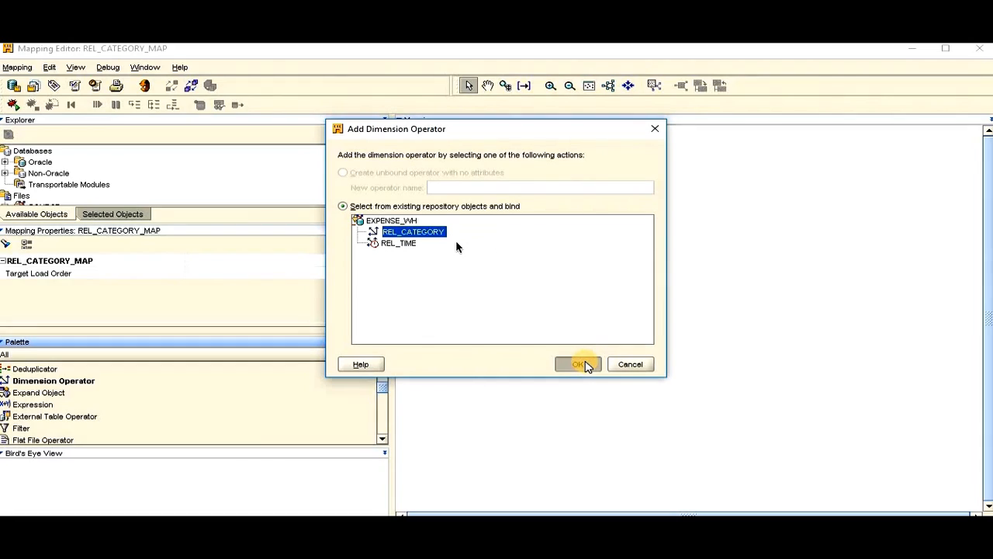
{"action": "left_click", "coordinate": [580, 364]}
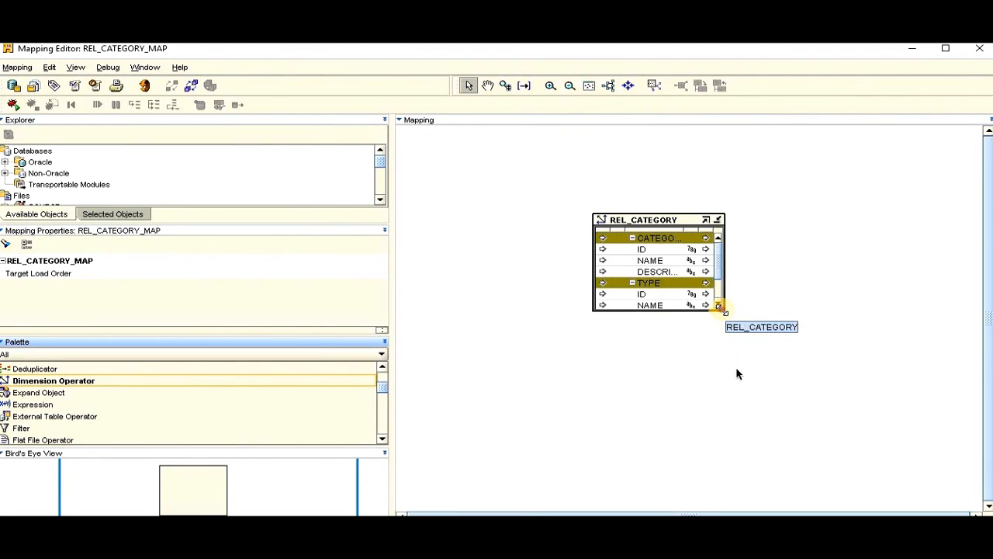
{"action": "left_click_drag", "start_coordinate": [720, 308], "coordinate": [846, 357]}
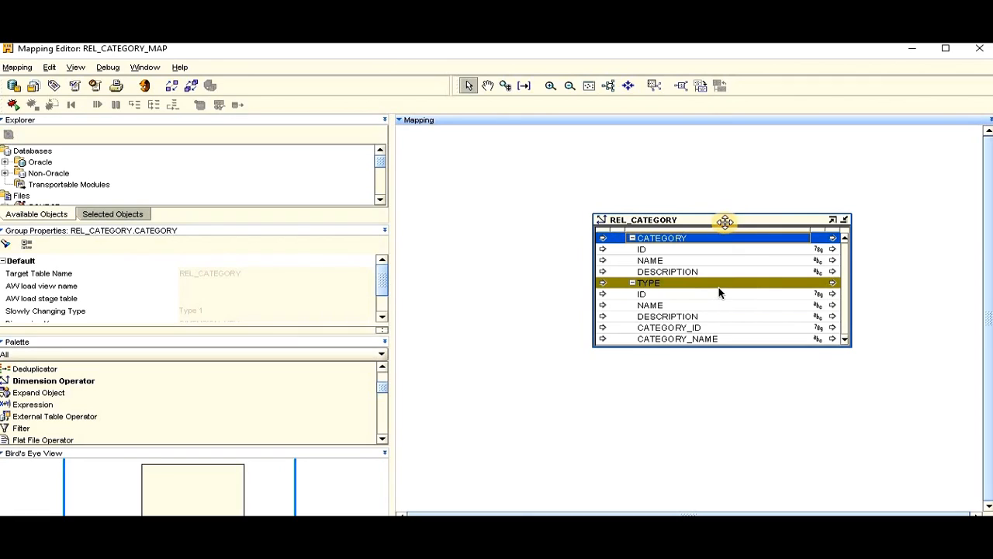
{"action": "left_click_drag", "start_coordinate": [725, 222], "coordinate": [780, 267]}
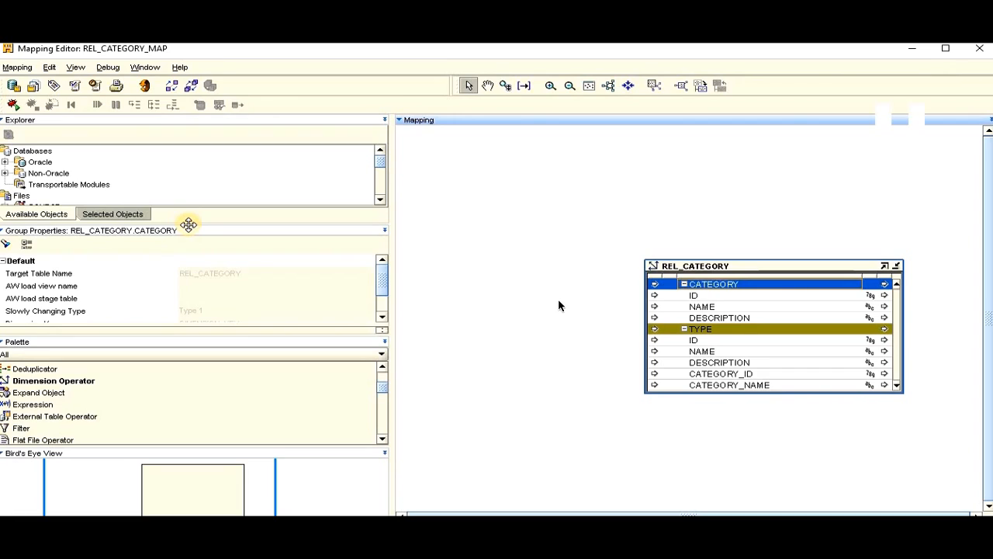
Add the EXPENSE_CATEGORIES external table from EXPENSE_WH to the mapping and arrange it beside the REL_CATEGORY operator.
{"action": "left_click_drag", "start_coordinate": [188, 224], "coordinate": [187, 395]}
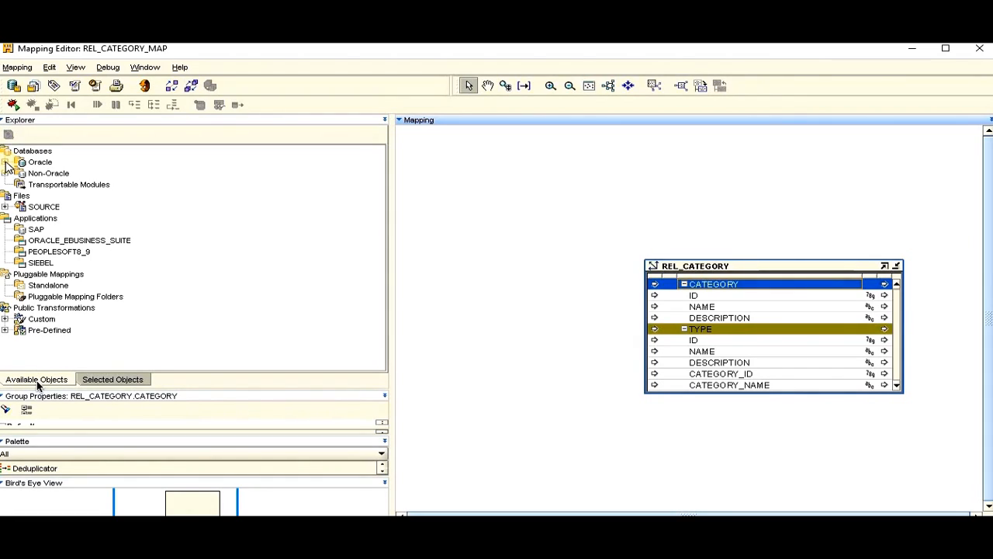
{"action": "left_click", "coordinate": [6, 162]}
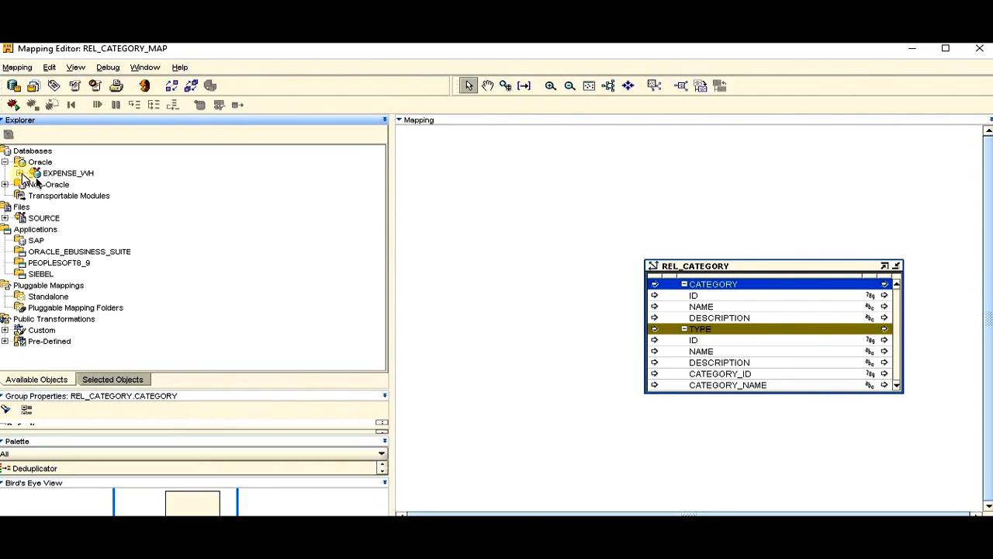
{"action": "double_click", "coordinate": [78, 173]}
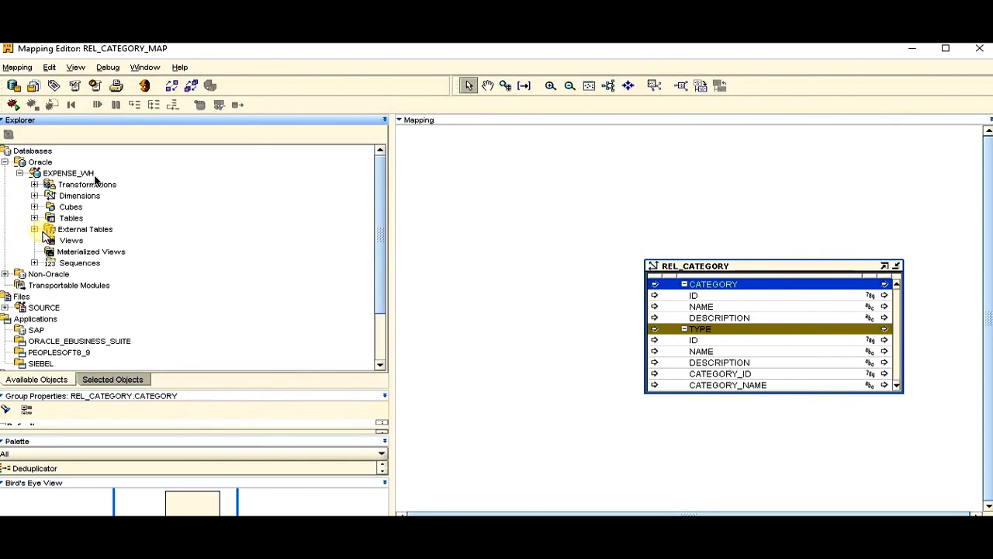
{"action": "left_click", "coordinate": [34, 229]}
{"action": "left_click", "coordinate": [115, 240]}
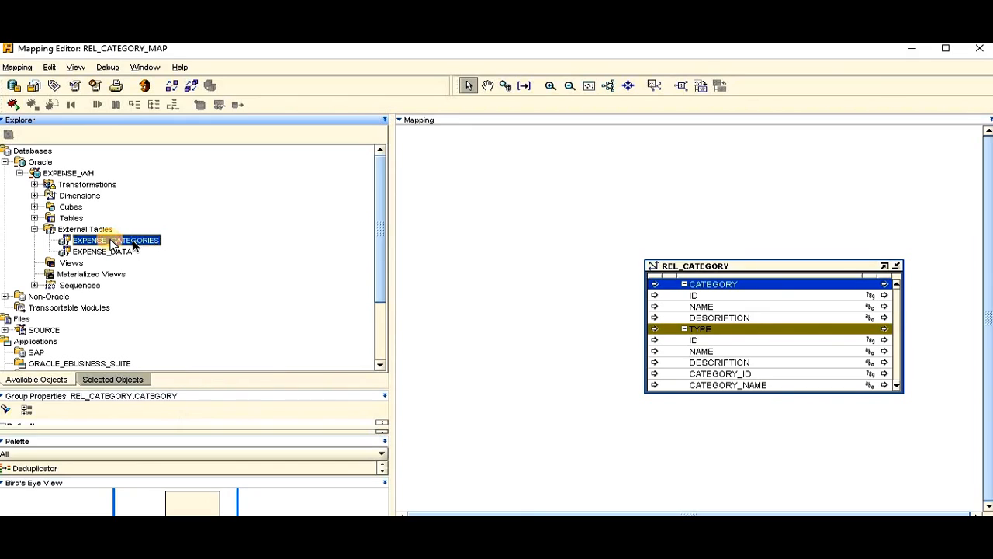
{"action": "left_click_drag", "start_coordinate": [112, 243], "coordinate": [500, 205]}
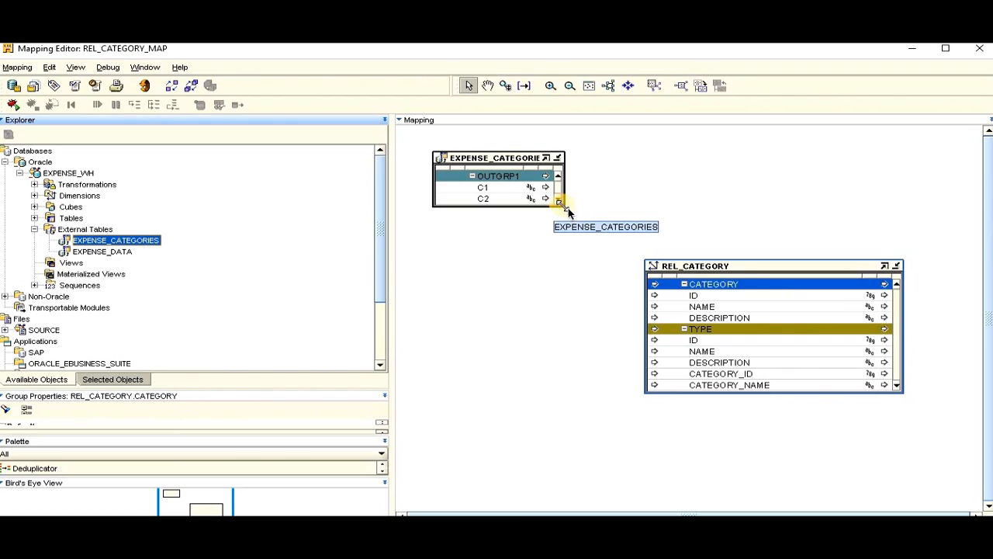
{"action": "left_click_drag", "start_coordinate": [568, 208], "coordinate": [614, 232]}
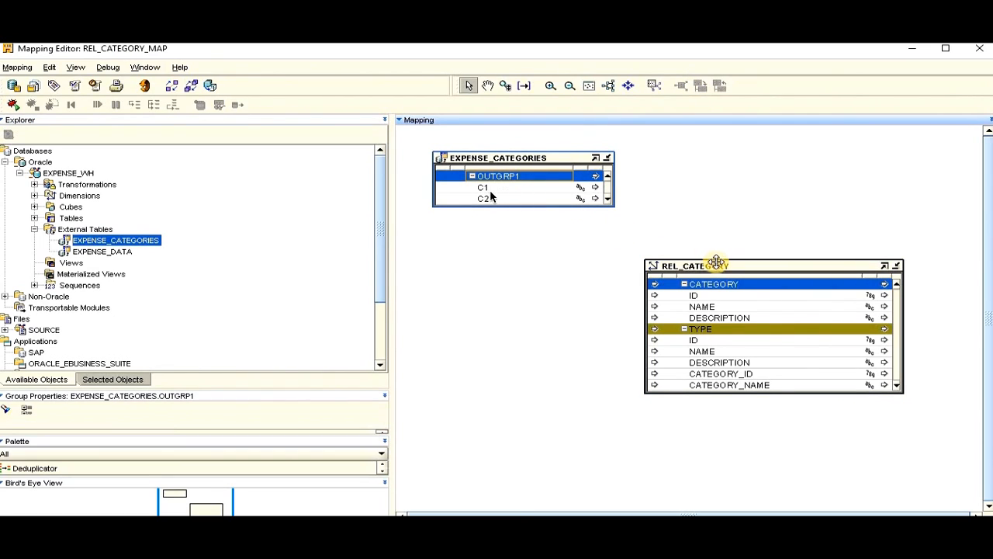
{"action": "left_click_drag", "start_coordinate": [716, 259], "coordinate": [727, 231]}
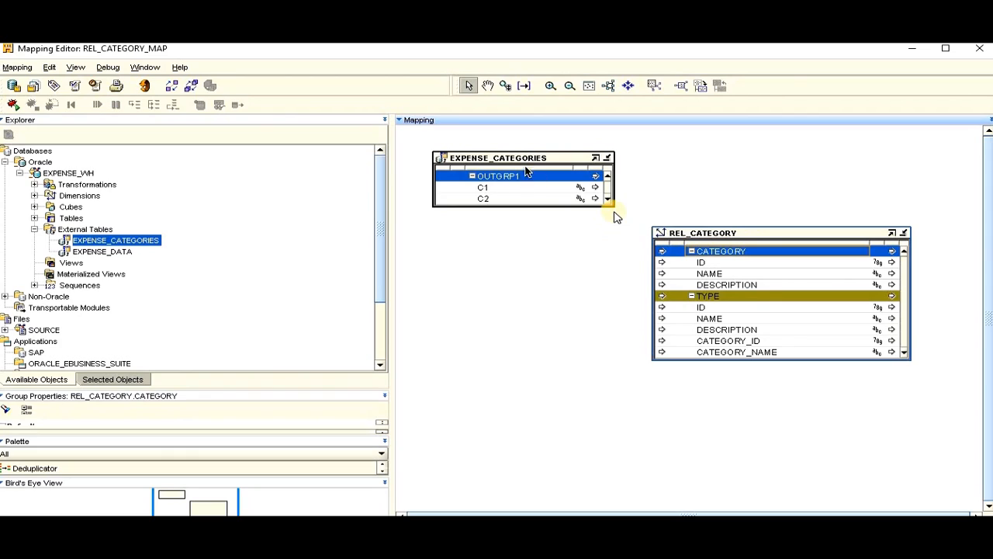
Rename the output attributes C1 and C2 of EXPENSE_CATEGORIES as EXPENSE_TYPE and EXPENSE_CATEGORY.
{"action": "left_click", "coordinate": [491, 188]}
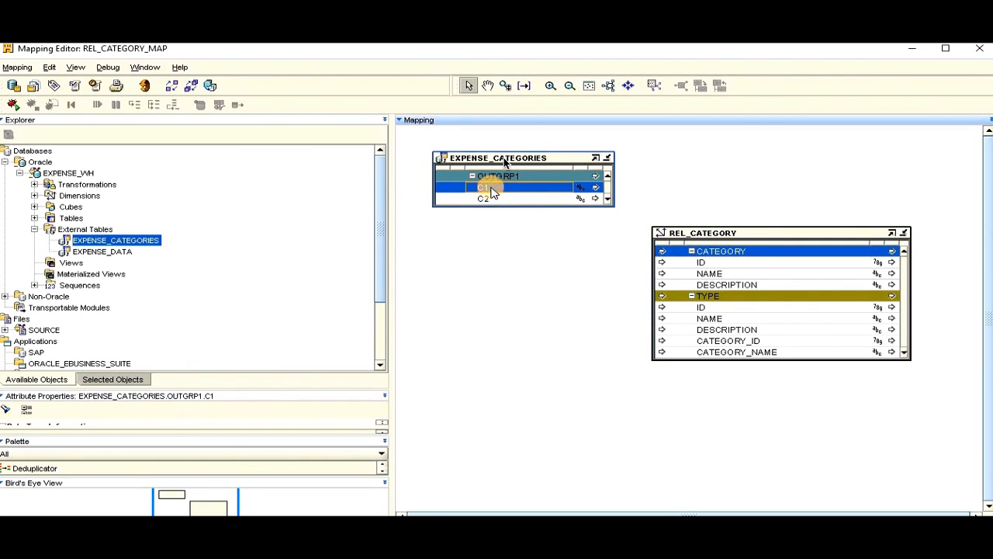
{"action": "double_click", "coordinate": [491, 190]}
{"action": "left_click", "coordinate": [301, 175]}
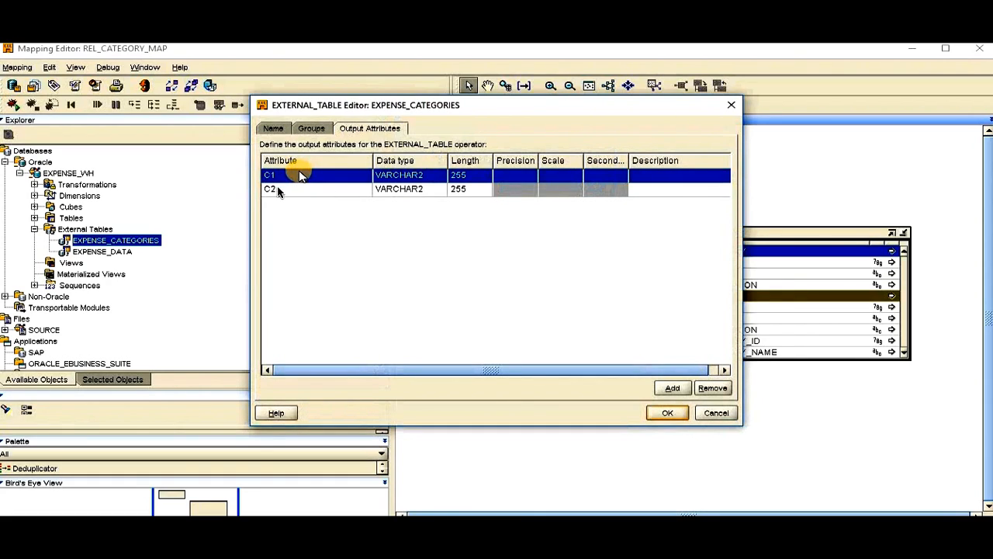
{"action": "left_click", "coordinate": [295, 177]}
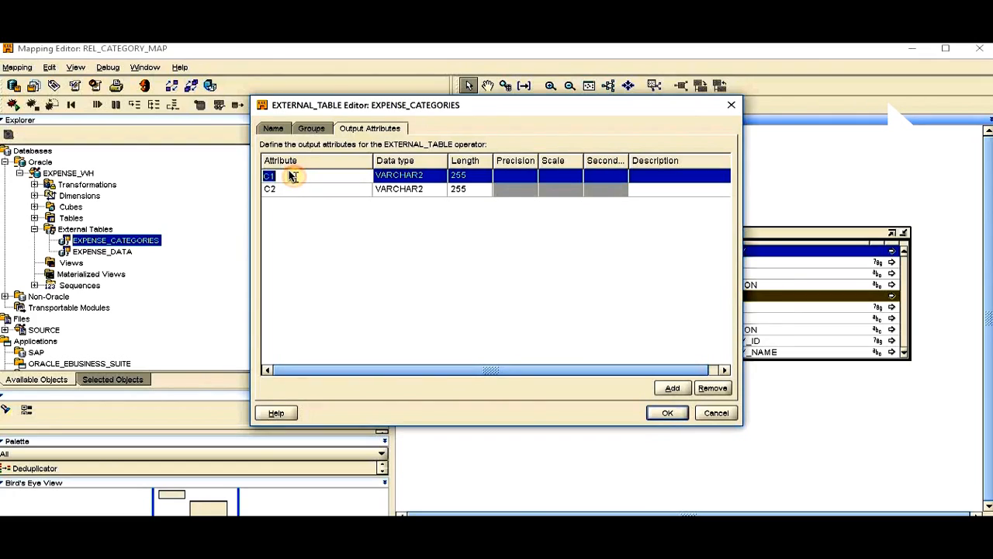
{"action": "type", "text": "EXPEN"}
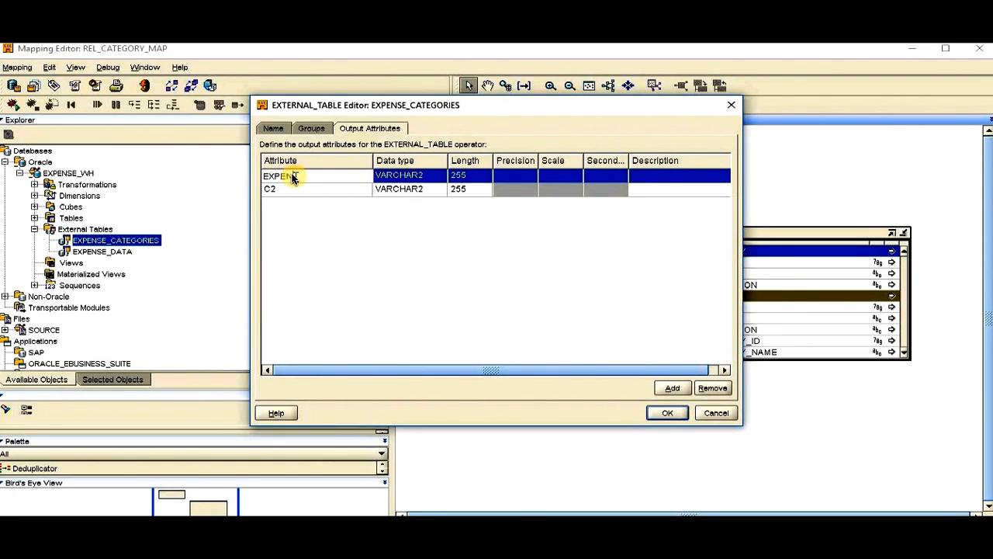
{"action": "type", "text": "SE_TYPE"}
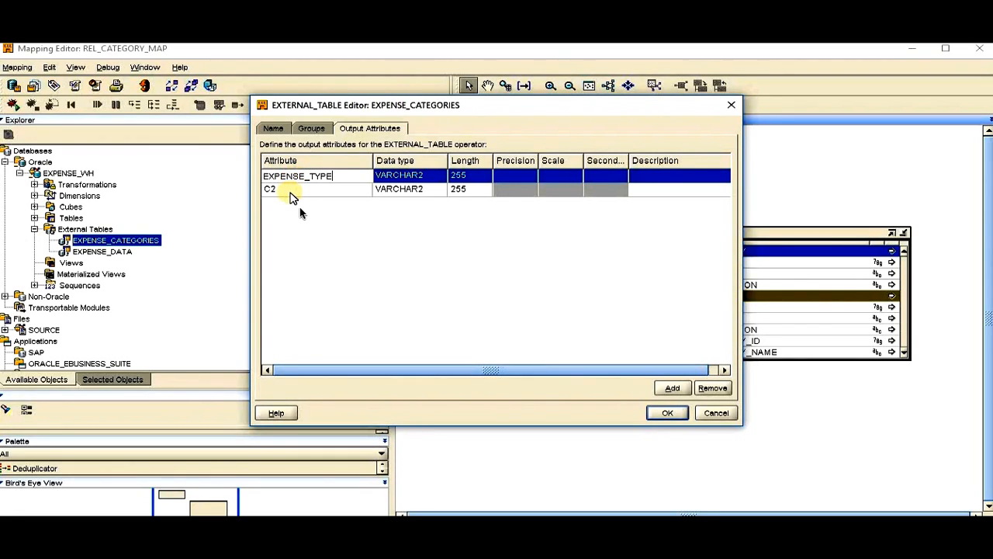
{"action": "left_click", "coordinate": [289, 189]}
{"action": "type", "text": "EXPENSE_"}
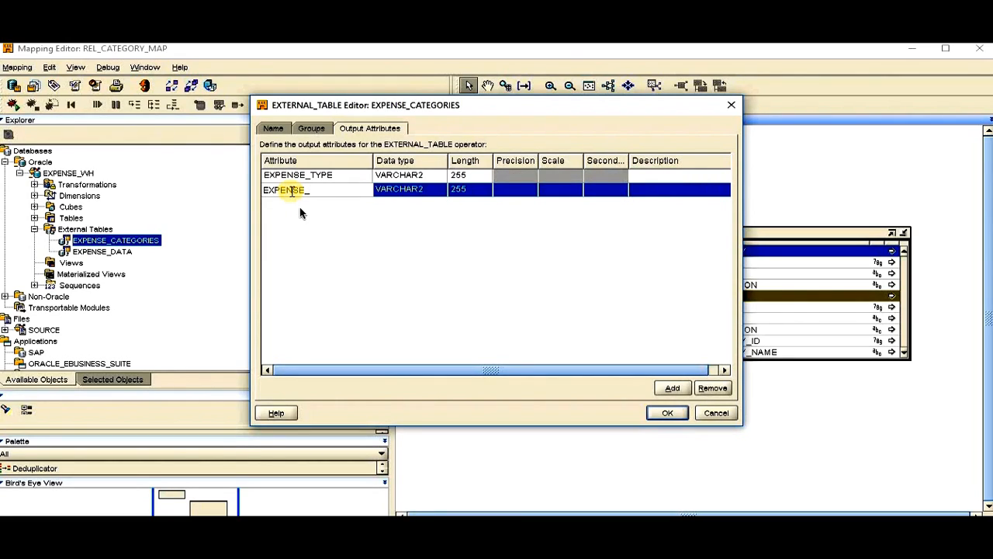
{"action": "type", "text": "TEGORY"}
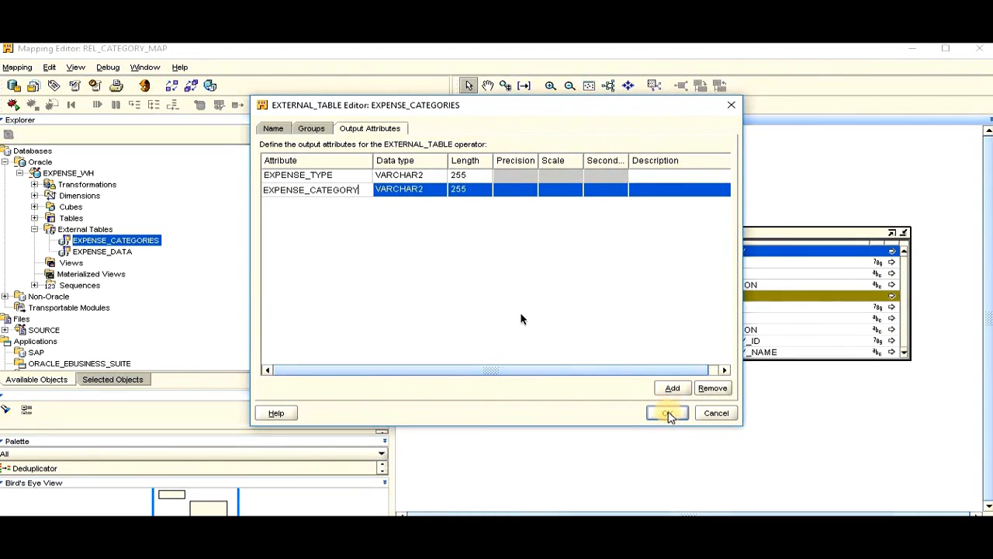
{"action": "left_click", "coordinate": [667, 412]}
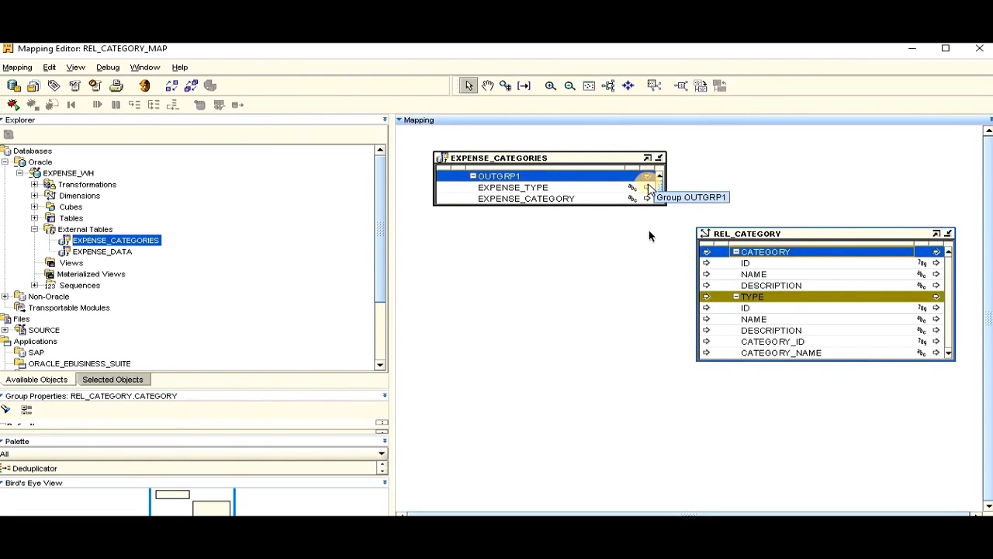
Map EXPENSE_TYPE from EXPENSE_CATEGORIES to the NAME attribute in the TYPE level of REL_CATEGORY.
{"action": "left_click", "coordinate": [647, 178]}
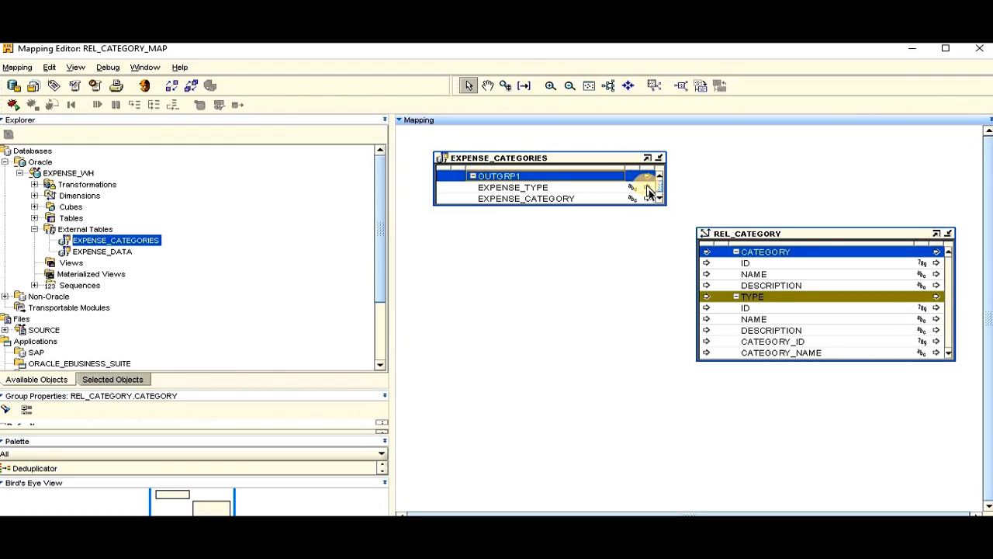
{"action": "left_click_drag", "start_coordinate": [648, 189], "coordinate": [706, 319]}
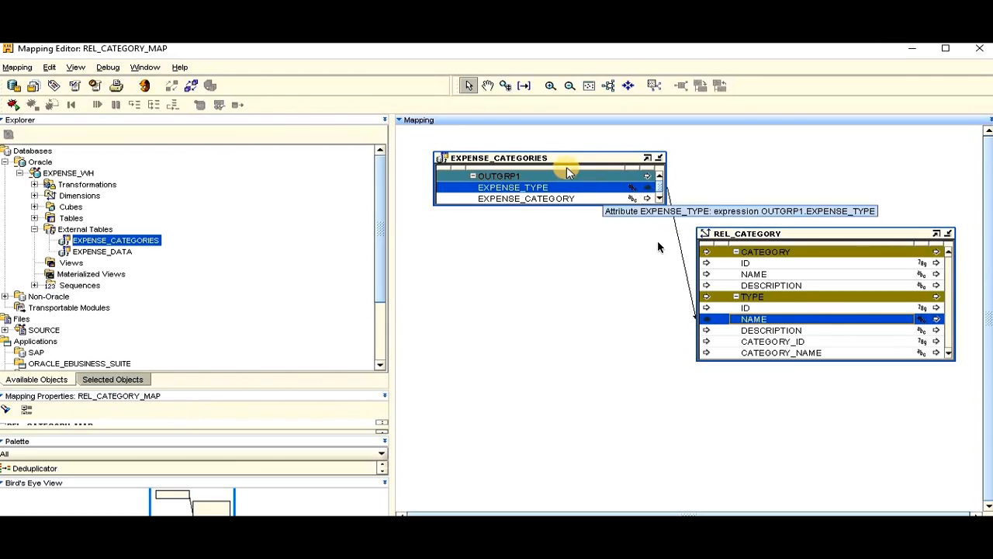
{"action": "left_click_drag", "start_coordinate": [556, 161], "coordinate": [541, 167]}
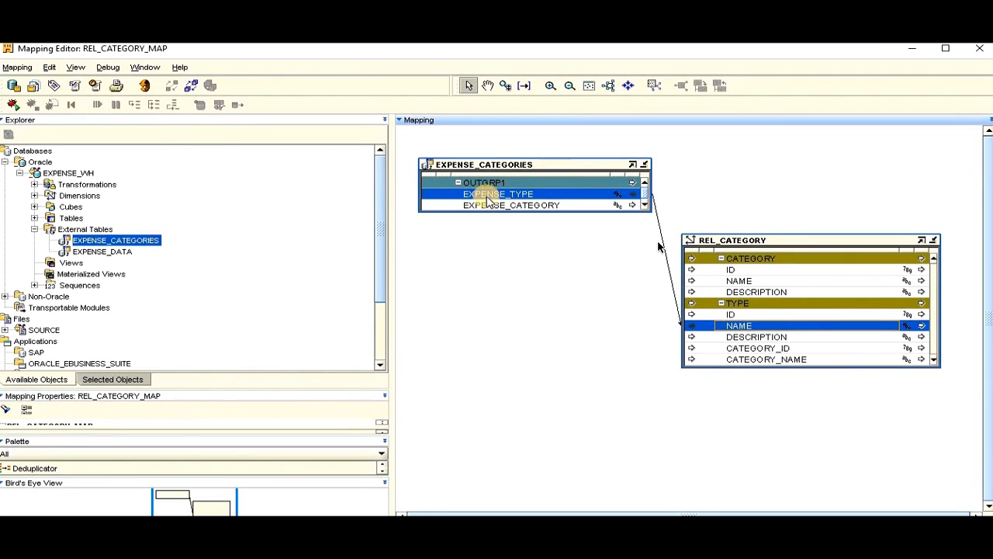
Widen the mapping canvas and map EXPENSE_CATEGORY to the DESCRIPTION attribute in the TYPE level of REL_CATEGORY.
{"action": "left_click_drag", "start_coordinate": [393, 307], "coordinate": [277, 306]}
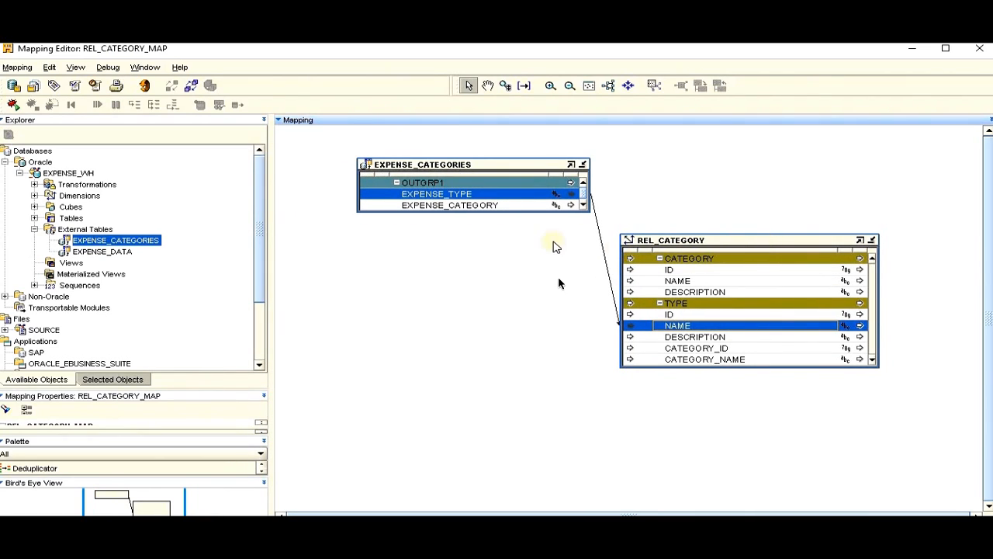
{"action": "left_click", "coordinate": [571, 205]}
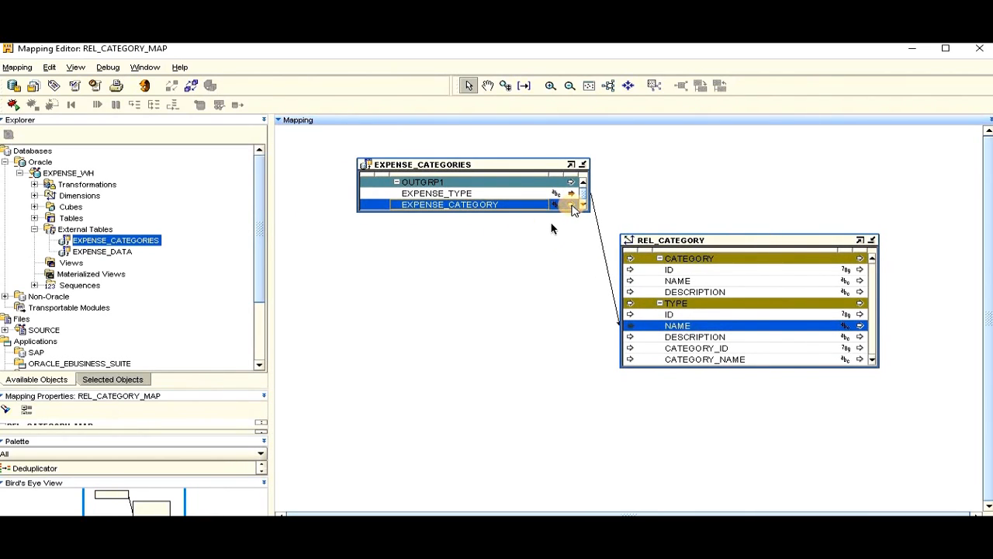
{"action": "mouse_move", "coordinate": [573, 207]}
{"action": "left_mouse_down"}
{"action": "mouse_move", "coordinate": [605, 313]}
{"action": "mouse_move", "coordinate": [627, 336]}
{"action": "left_mouse_up"}
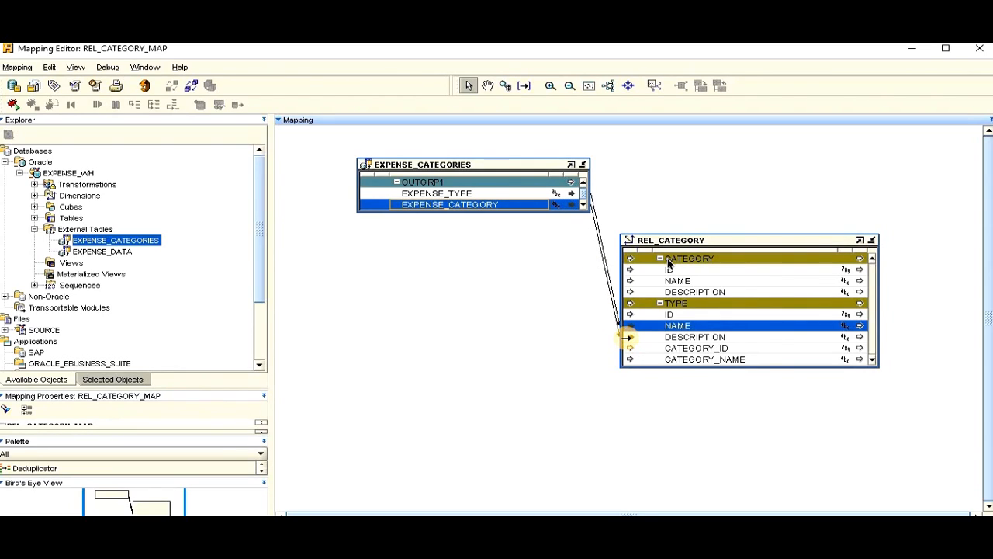
Map EXPENSE_CATEGORY to NAME and DESCRIPTION in the CATEGORY level and to CATEGORY_NAME in the TYPE level of REL_CATEGORY.
{"action": "left_click", "coordinate": [582, 202]}
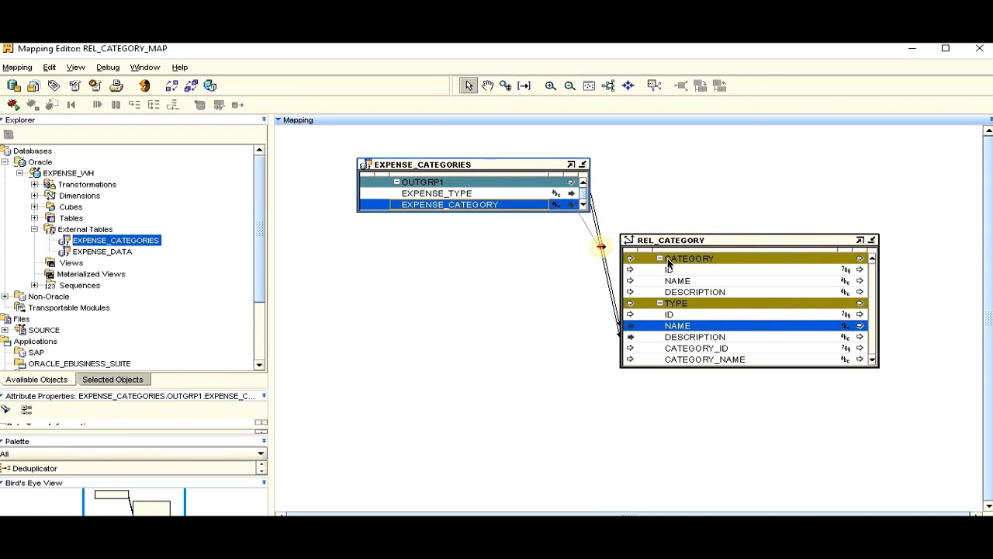
{"action": "left_click_drag", "start_coordinate": [602, 247], "coordinate": [626, 282]}
{"action": "left_click_drag", "start_coordinate": [714, 237], "coordinate": [793, 183]}
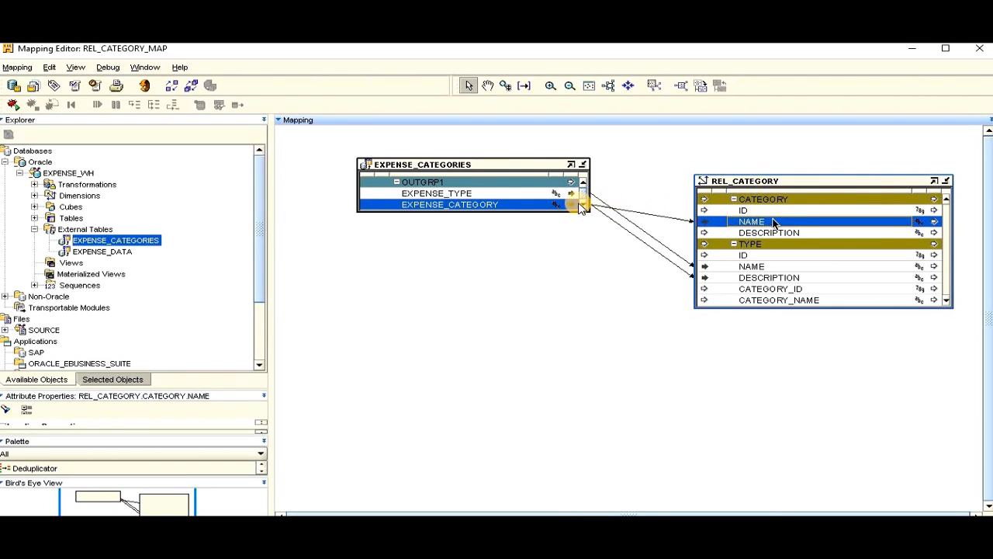
{"action": "left_click_drag", "start_coordinate": [576, 205], "coordinate": [703, 235]}
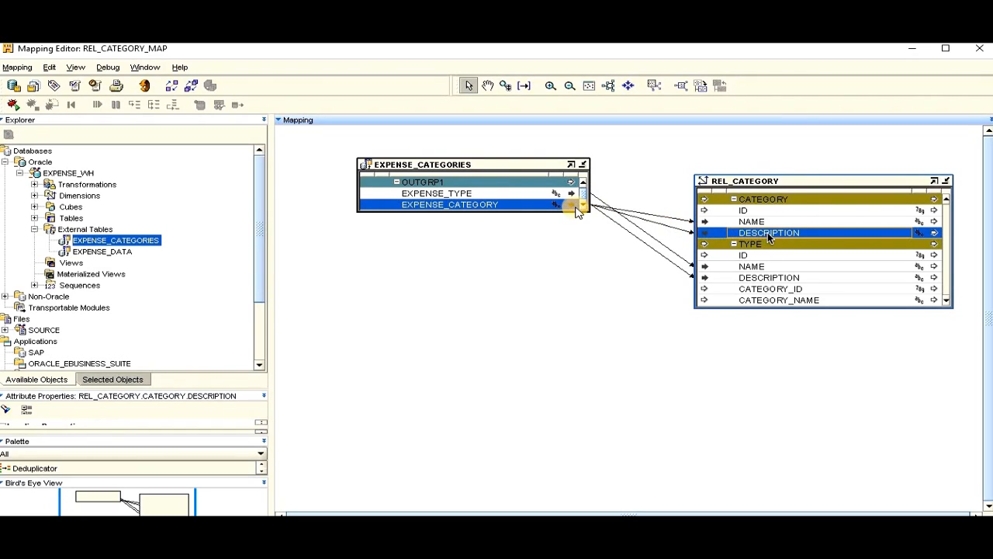
{"action": "left_click_drag", "start_coordinate": [572, 208], "coordinate": [702, 302]}
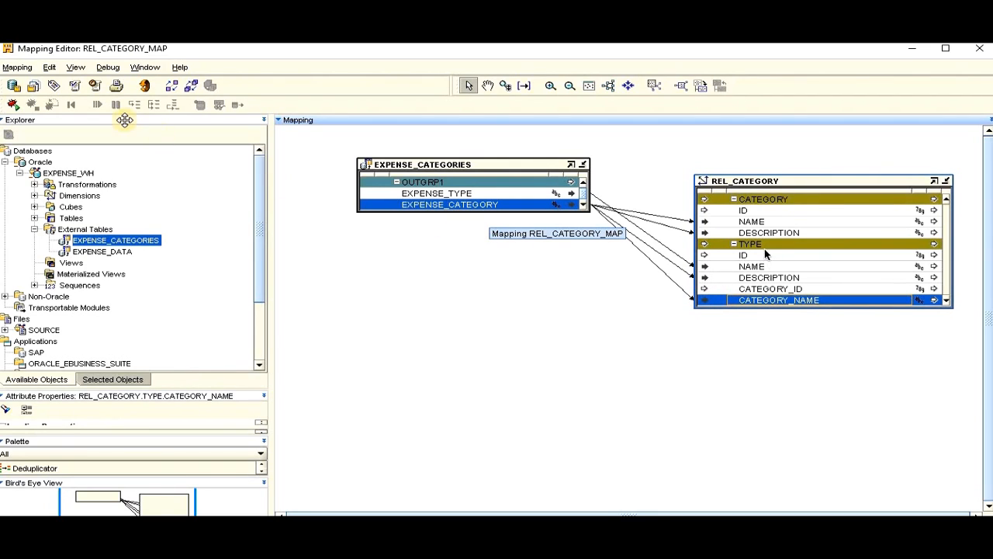
Generate the code for REL_CATEGORY_MAP and look through the resulting PL/SQL script.
{"action": "left_click", "coordinate": [18, 67]}
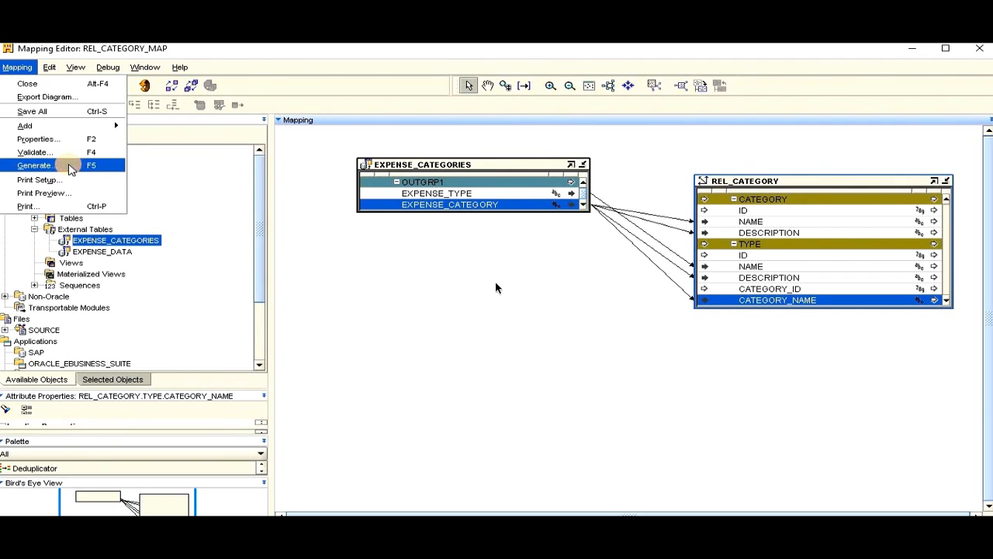
{"action": "left_click", "coordinate": [68, 166]}
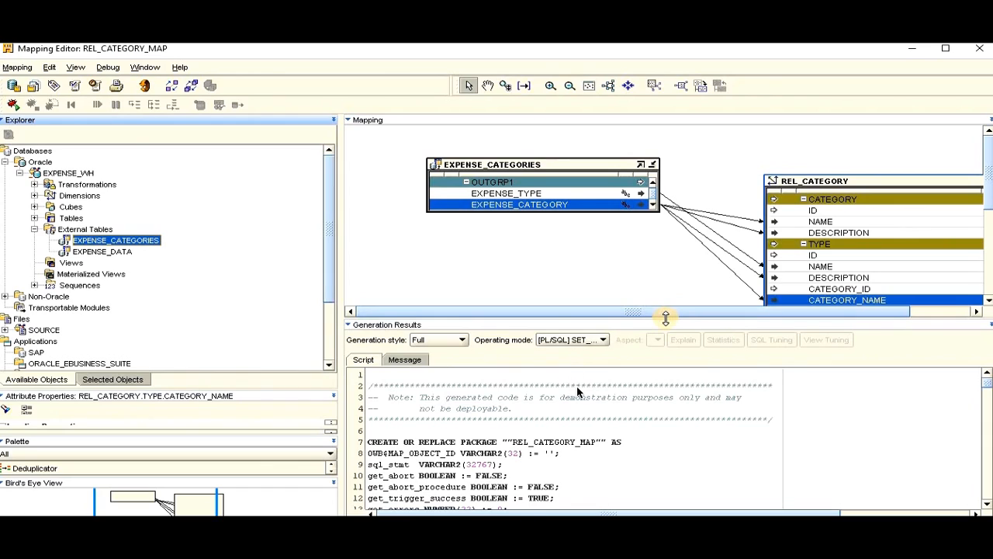
{"action": "left_click_drag", "start_coordinate": [665, 318], "coordinate": [664, 180]}
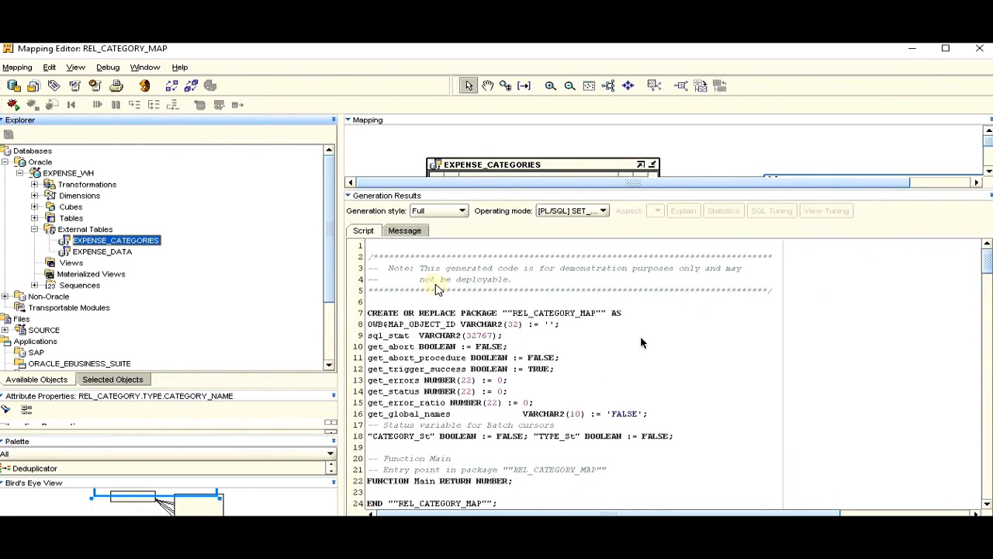
{"action": "left_click", "coordinate": [459, 358]}
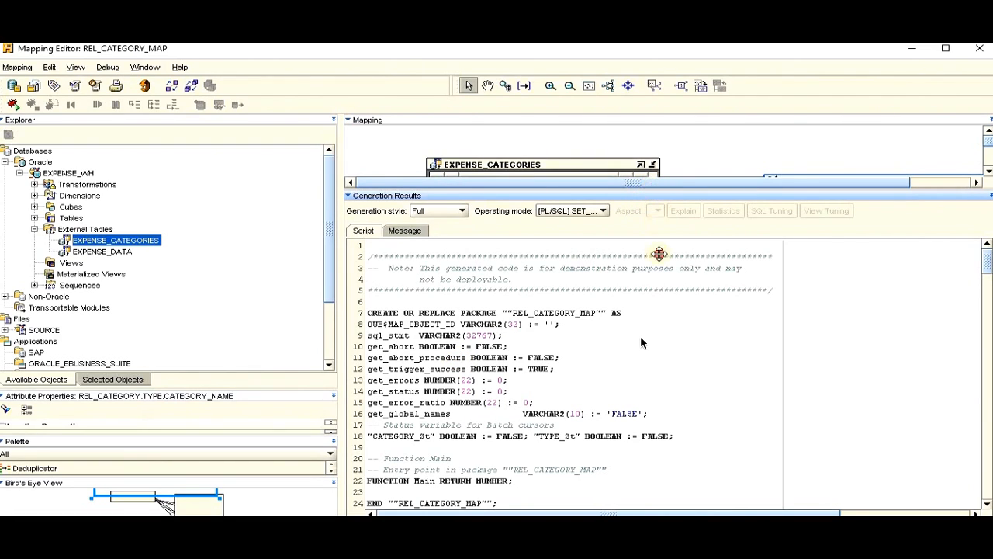
{"action": "left_click_drag", "start_coordinate": [659, 253], "coordinate": [660, 323]}
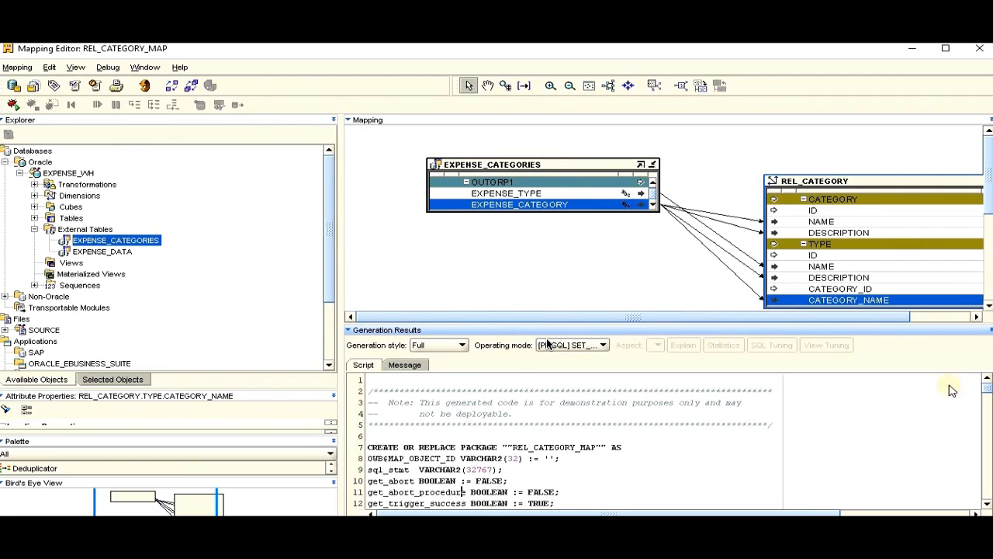
{"action": "left_click_drag", "start_coordinate": [987, 393], "coordinate": [989, 413]}
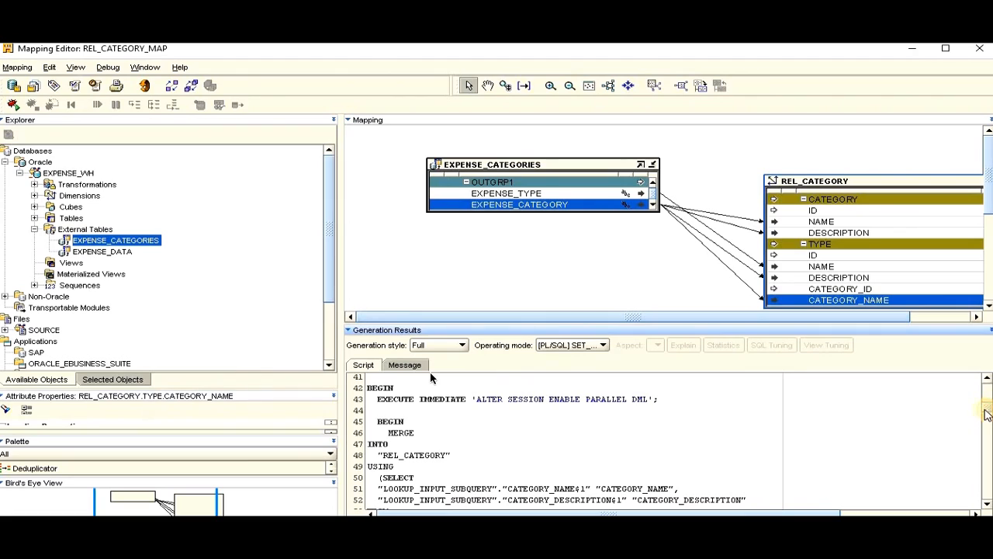
Close the REL_CATEGORY_MAP mapping and return to the Design Center.
{"action": "left_click", "coordinate": [15, 68]}
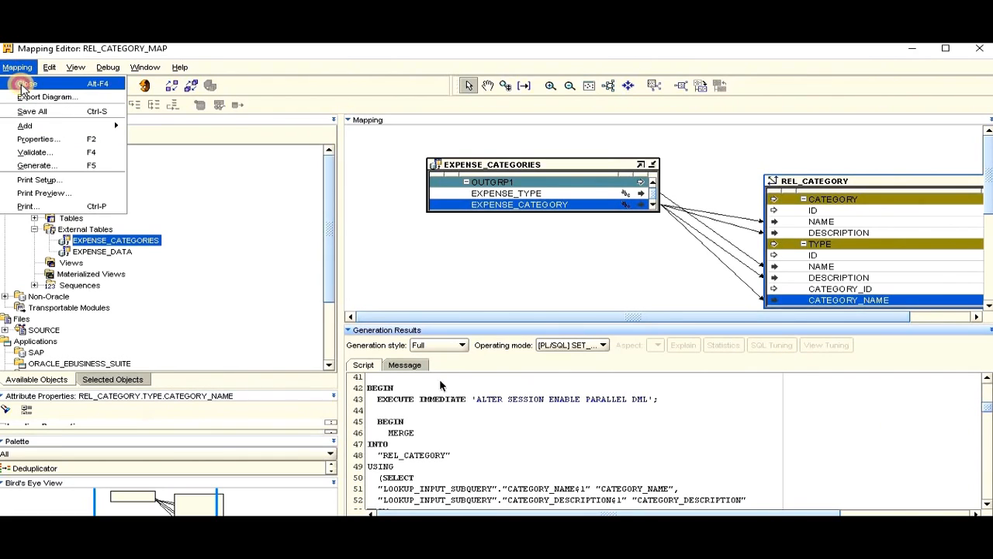
{"action": "left_click", "coordinate": [21, 82]}
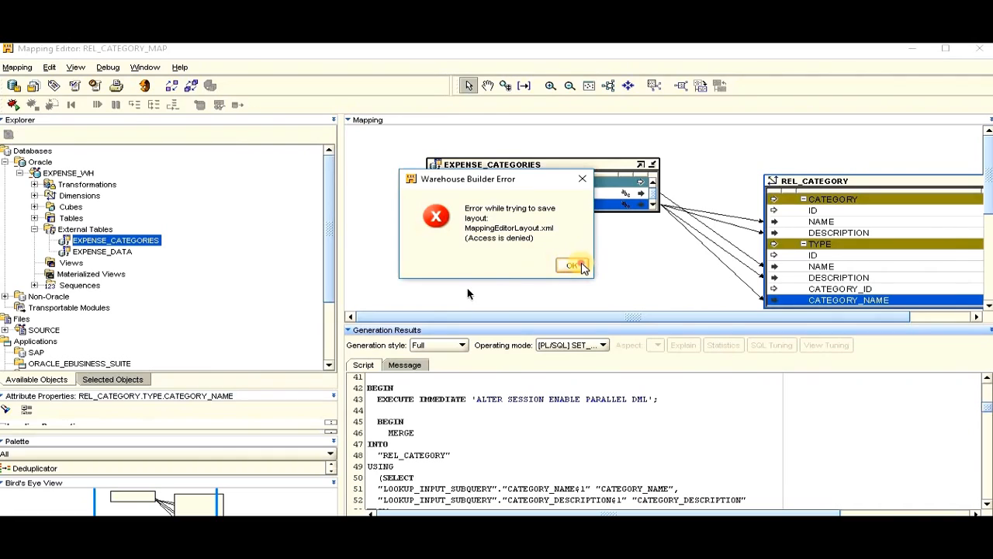
{"action": "left_click", "coordinate": [572, 266]}
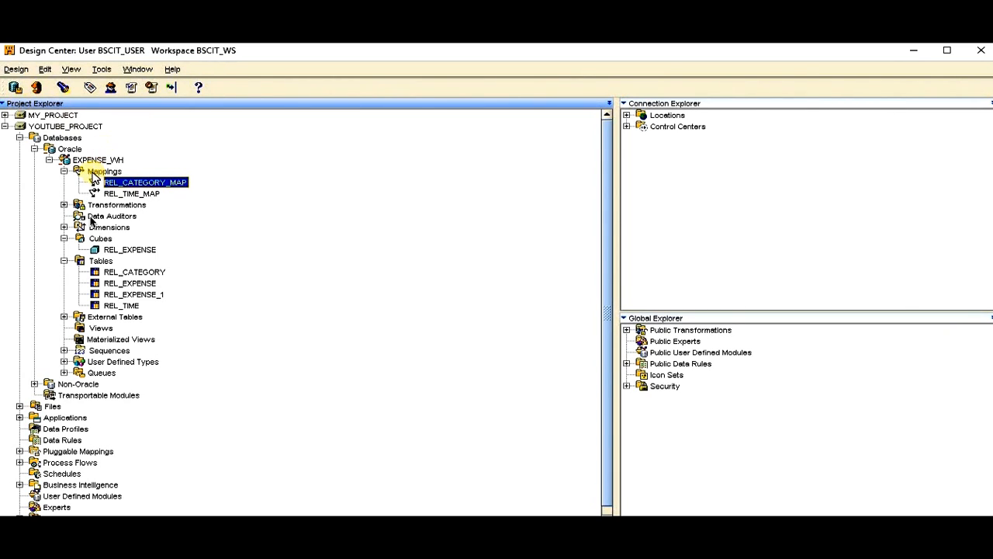
Create a new mapping named REL_EXPENSE_MAP in the EXPENSE_WH module.
{"action": "left_click", "coordinate": [104, 172]}
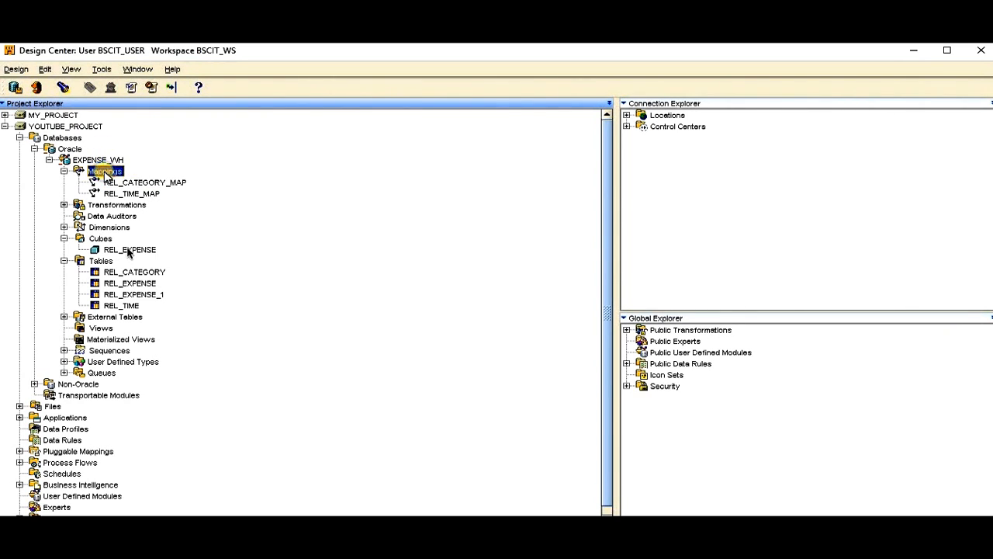
{"action": "right_click", "coordinate": [105, 172]}
{"action": "left_click", "coordinate": [136, 181]}
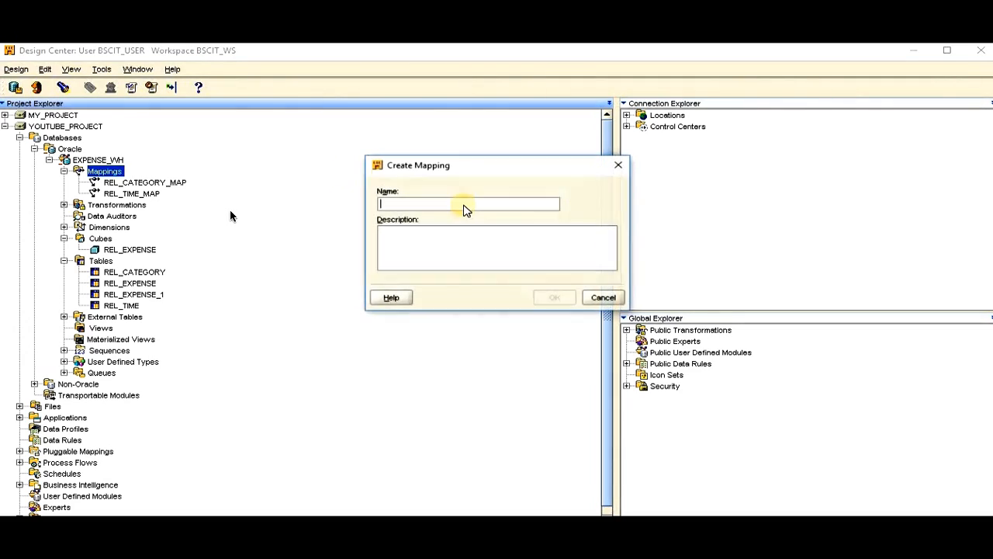
{"action": "type", "text": "REL_EXPENSE_MAP"}
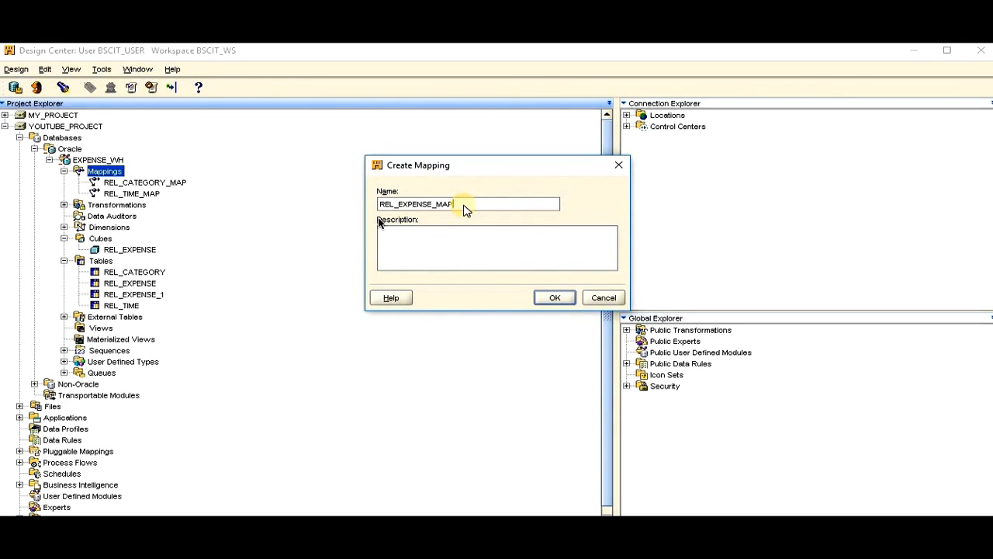
{"action": "left_click", "coordinate": [554, 298]}
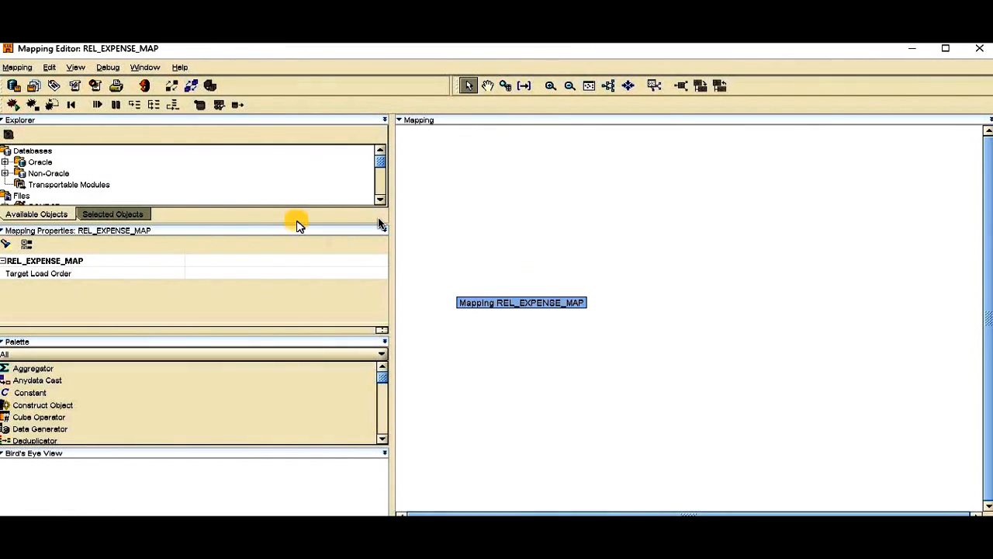
Add the EXPENSE_DATA external table from EXPENSE_WH to the mapping and enlarge its operator to show its attributes in full.
{"action": "left_click_drag", "start_coordinate": [172, 224], "coordinate": [162, 384]}
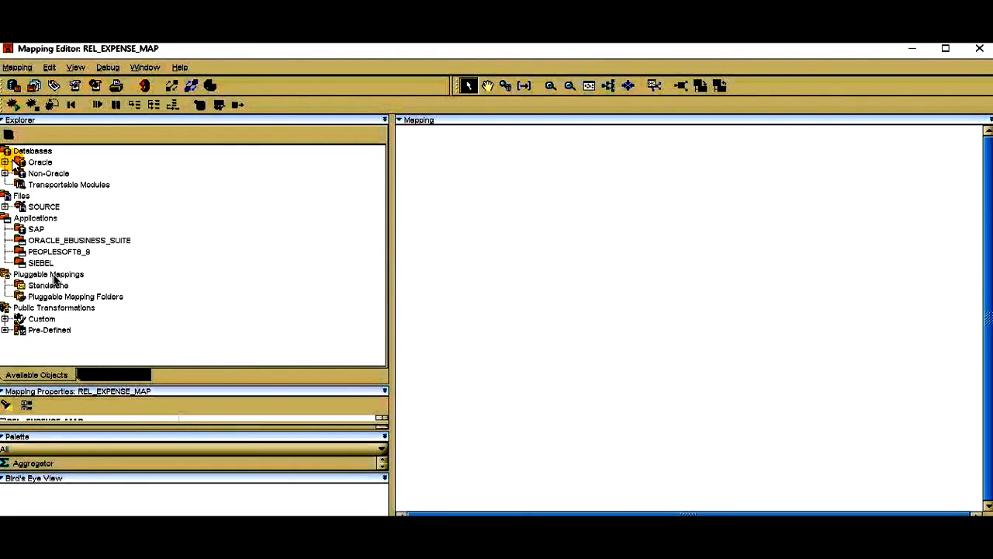
{"action": "left_click", "coordinate": [5, 161]}
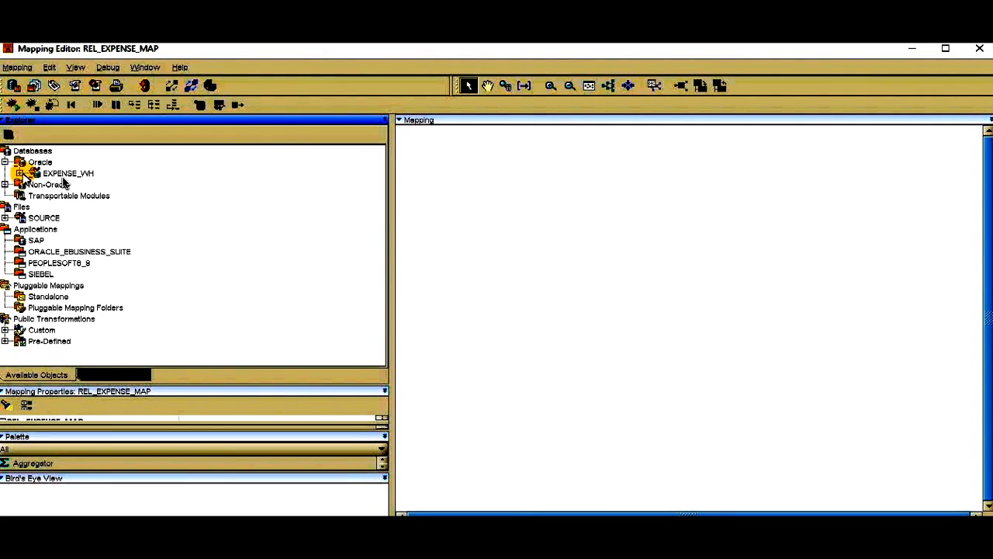
{"action": "left_click", "coordinate": [19, 173]}
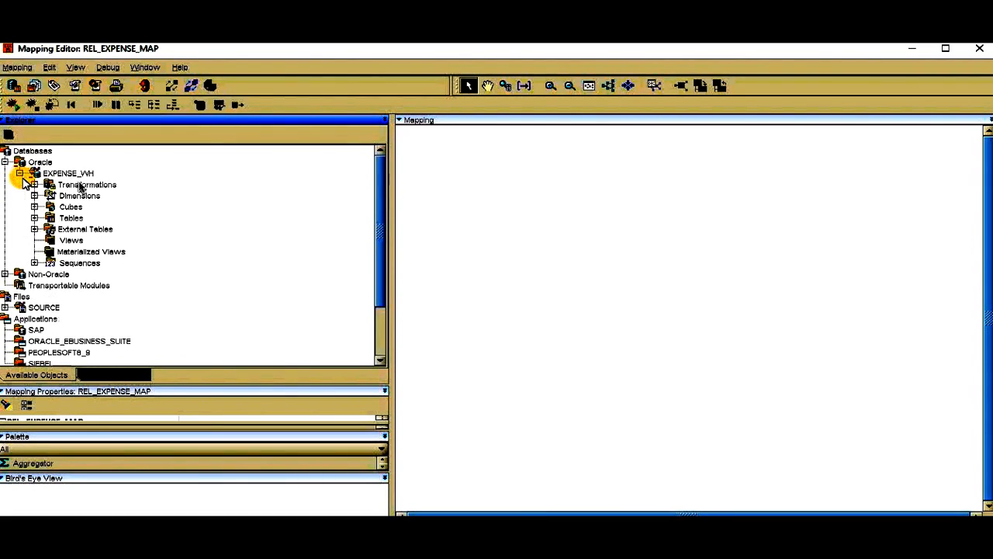
{"action": "left_click", "coordinate": [34, 229]}
{"action": "left_click", "coordinate": [116, 242]}
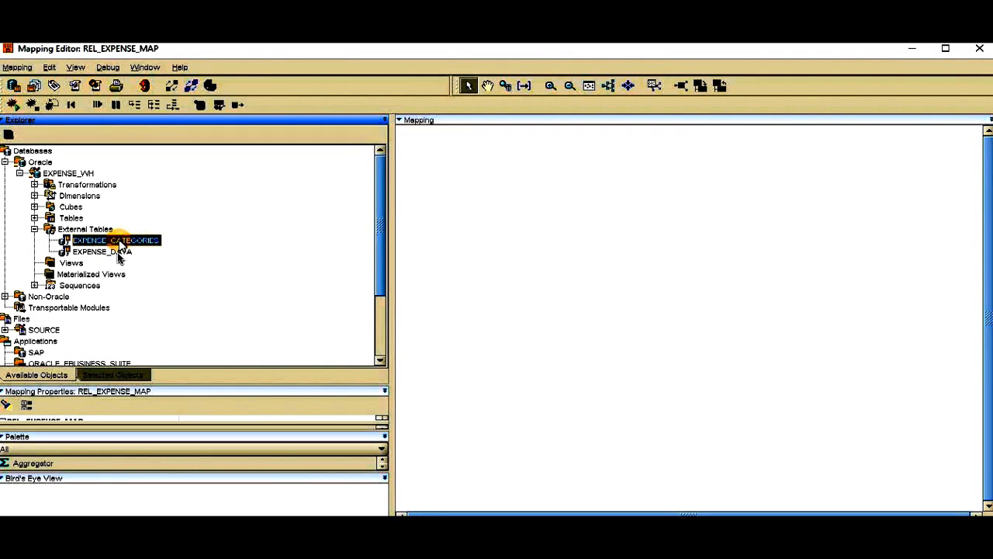
{"action": "left_click_drag", "start_coordinate": [114, 252], "coordinate": [486, 228]}
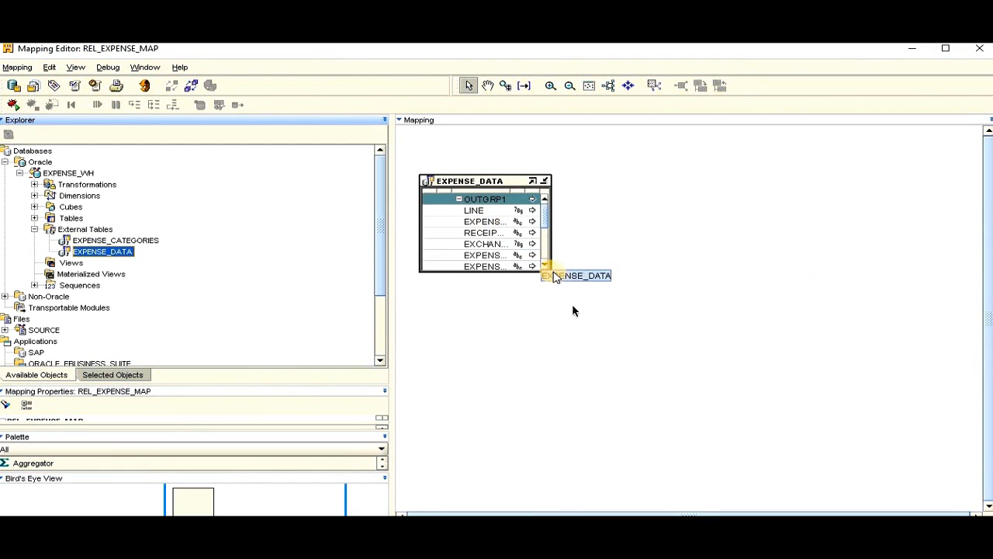
{"action": "left_click_drag", "start_coordinate": [550, 270], "coordinate": [636, 368]}
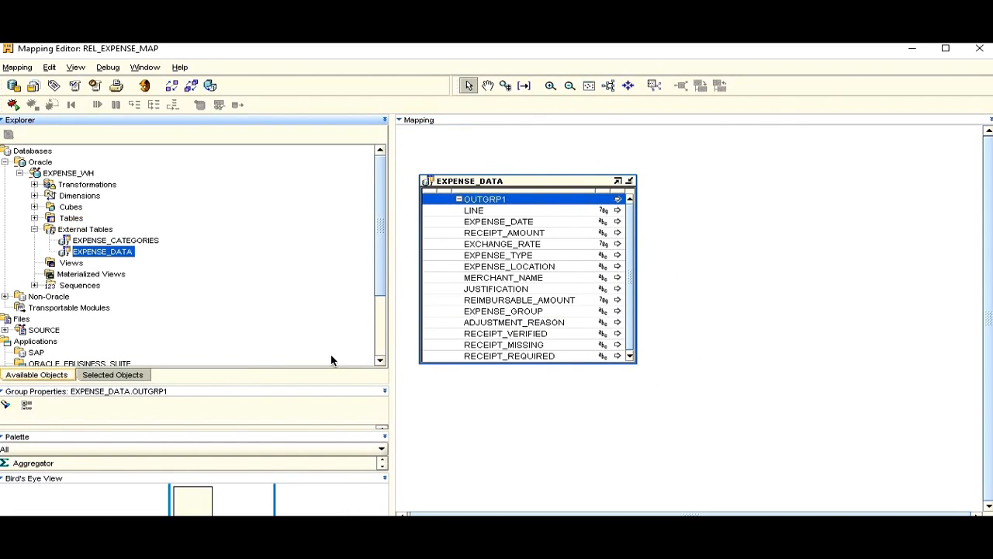
Add the REL_EXPENSE cube from EXPENSE_WH to the mapping, enlarge its operator and place it beside EXPENSE_DATA.
{"action": "left_click", "coordinate": [34, 206]}
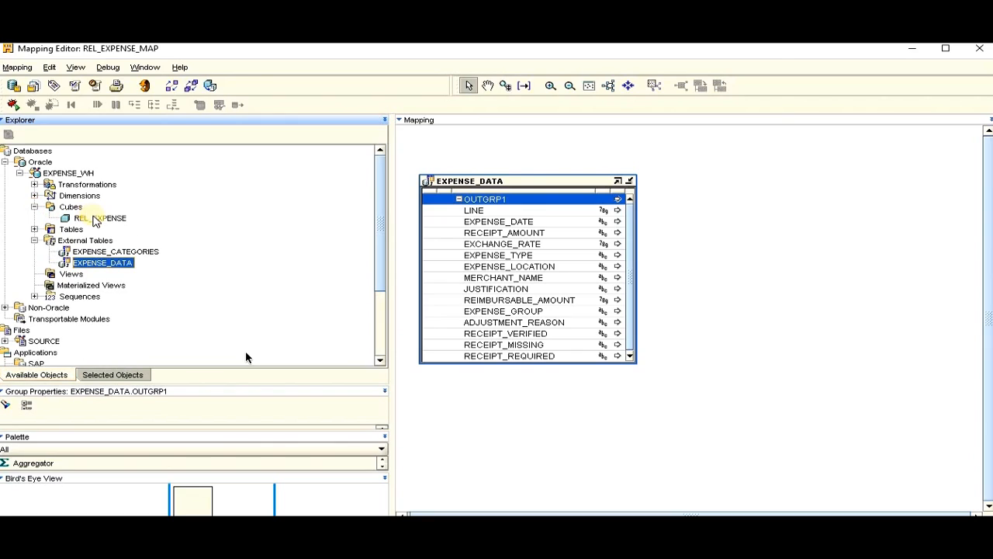
{"action": "left_click_drag", "start_coordinate": [97, 218], "coordinate": [749, 155]}
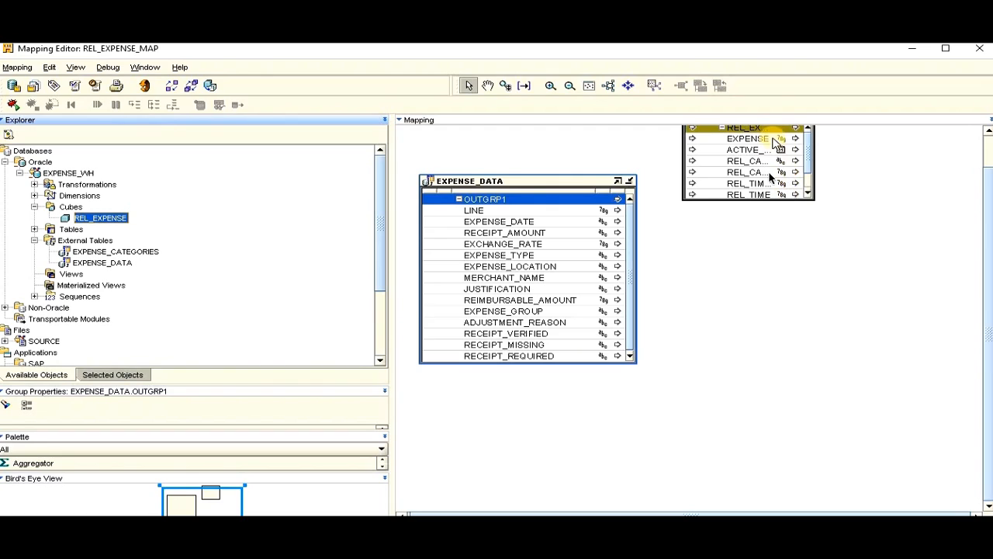
{"action": "left_click", "coordinate": [987, 165]}
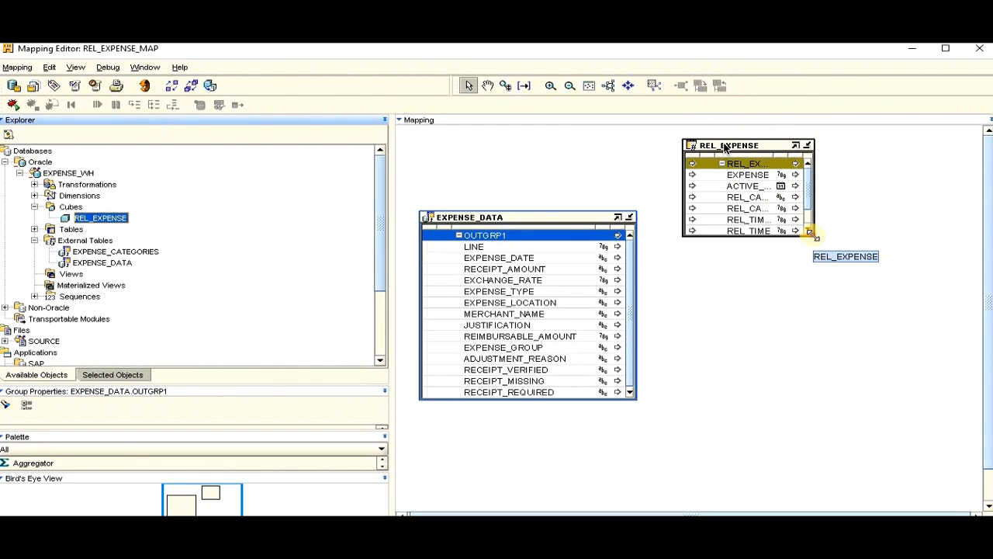
{"action": "left_click_drag", "start_coordinate": [812, 233], "coordinate": [904, 269]}
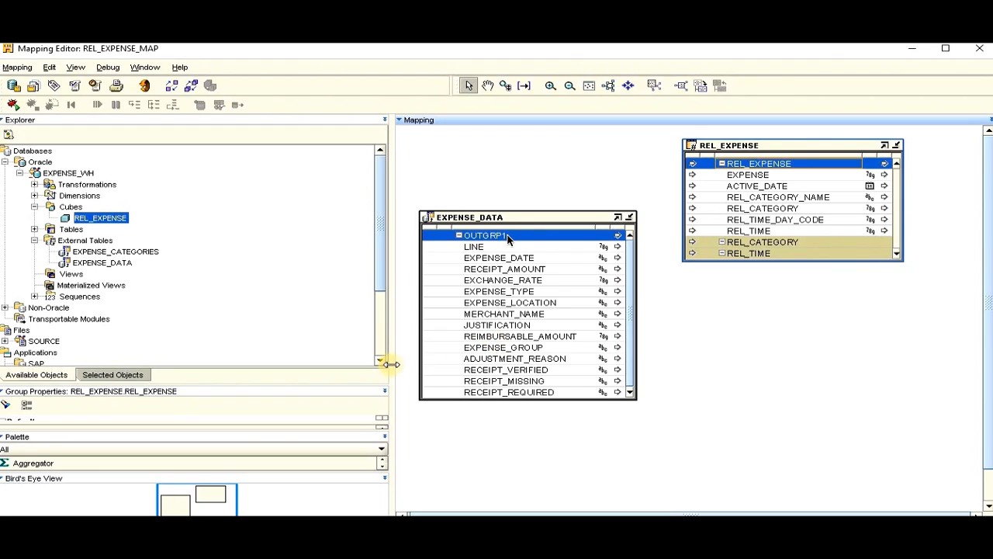
{"action": "left_click_drag", "start_coordinate": [392, 363], "coordinate": [212, 340]}
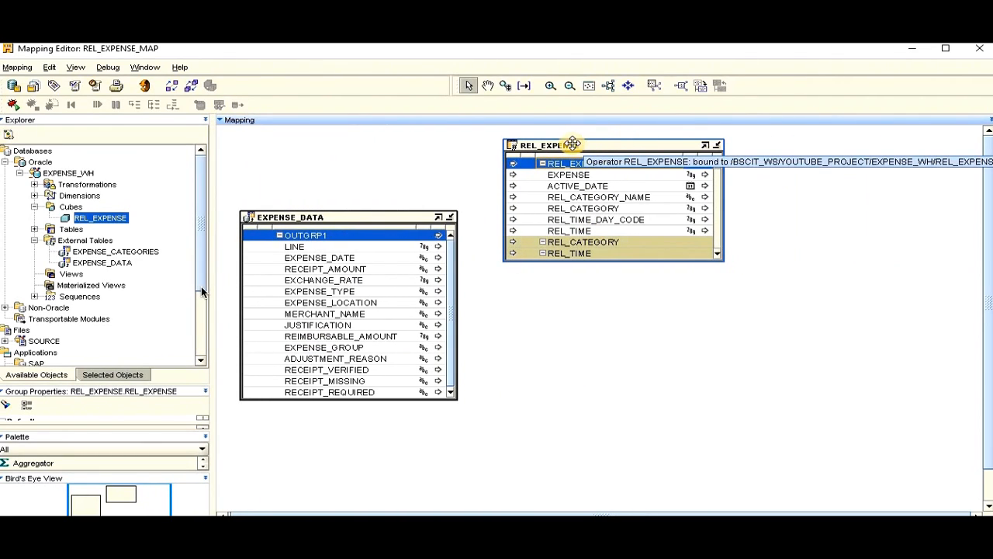
{"action": "left_click_drag", "start_coordinate": [572, 144], "coordinate": [630, 157]}
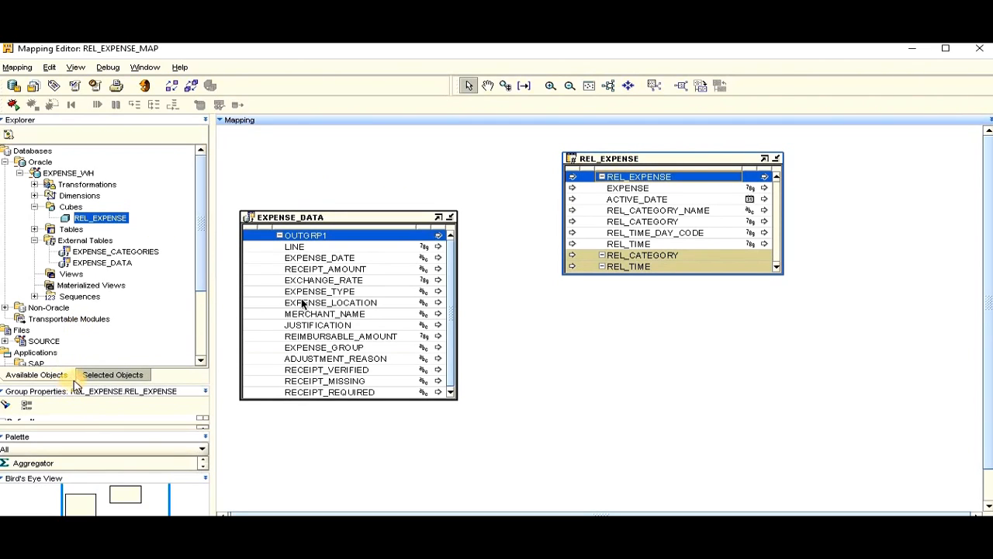
Add an Expression operator above EXPENSE_DATA and move the REL_EXPENSE operator farther away to make room between them.
{"action": "left_click_drag", "start_coordinate": [75, 382], "coordinate": [99, 198]}
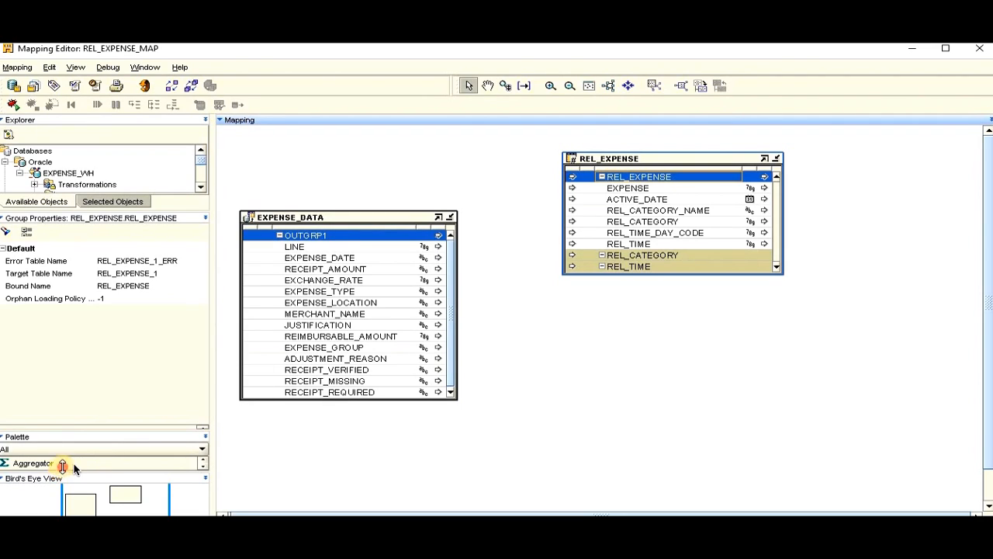
{"action": "left_click_drag", "start_coordinate": [62, 466], "coordinate": [107, 432]}
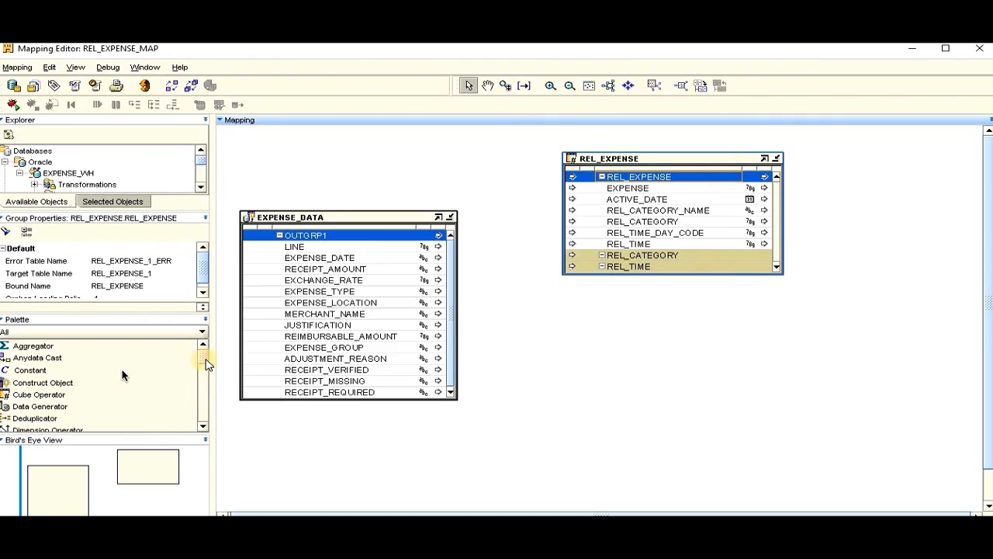
{"action": "left_click_drag", "start_coordinate": [205, 357], "coordinate": [206, 374]}
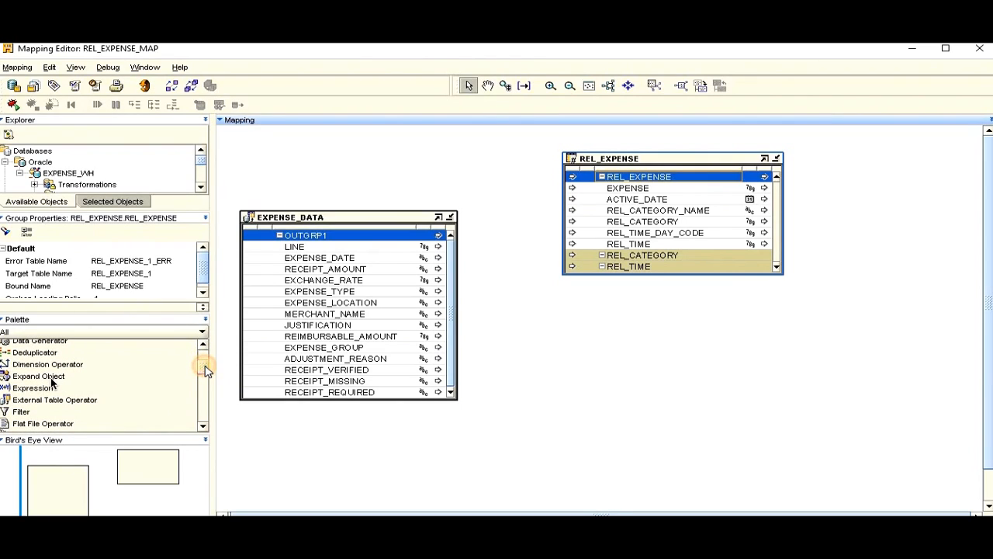
{"action": "left_click", "coordinate": [29, 388]}
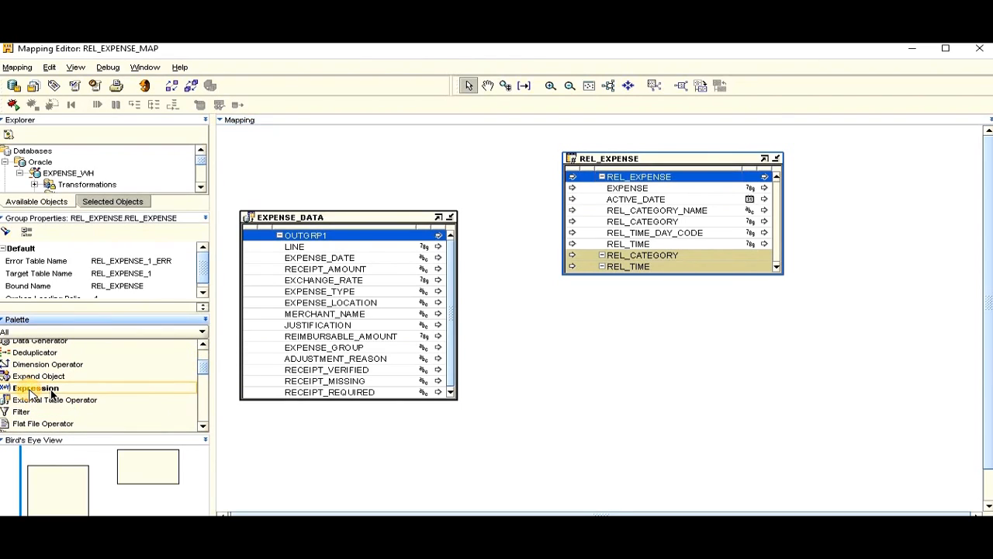
{"action": "left_click_drag", "start_coordinate": [33, 388], "coordinate": [291, 353]}
{"action": "left_click_drag", "start_coordinate": [207, 310], "coordinate": [441, 180]}
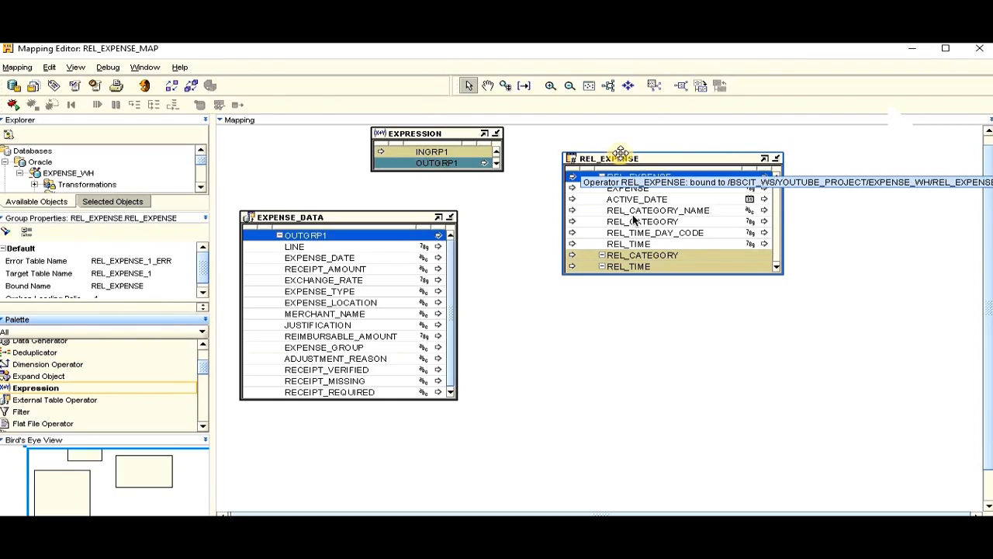
{"action": "left_click_drag", "start_coordinate": [613, 152], "coordinate": [702, 179]}
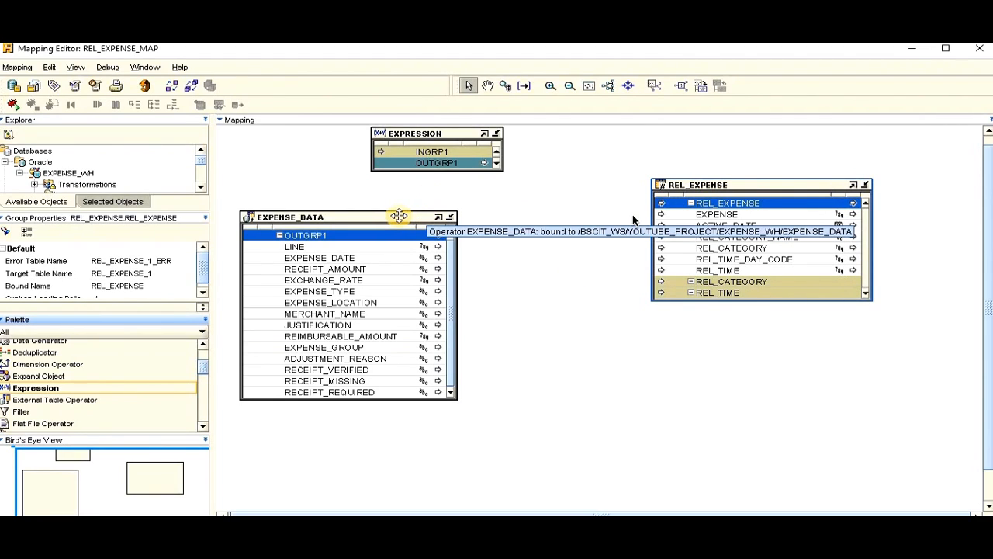
Arrange the operators with the Expression operator between EXPENSE_DATA and REL_EXPENSE, and enlarge the Expression operator.
{"action": "left_click_drag", "start_coordinate": [399, 216], "coordinate": [533, 222]}
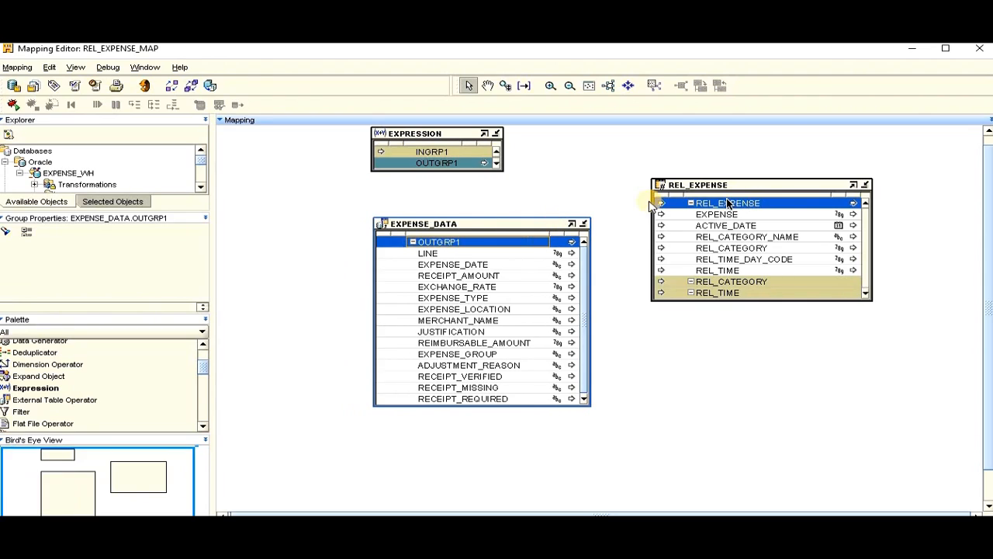
{"action": "left_click_drag", "start_coordinate": [695, 184], "coordinate": [740, 170]}
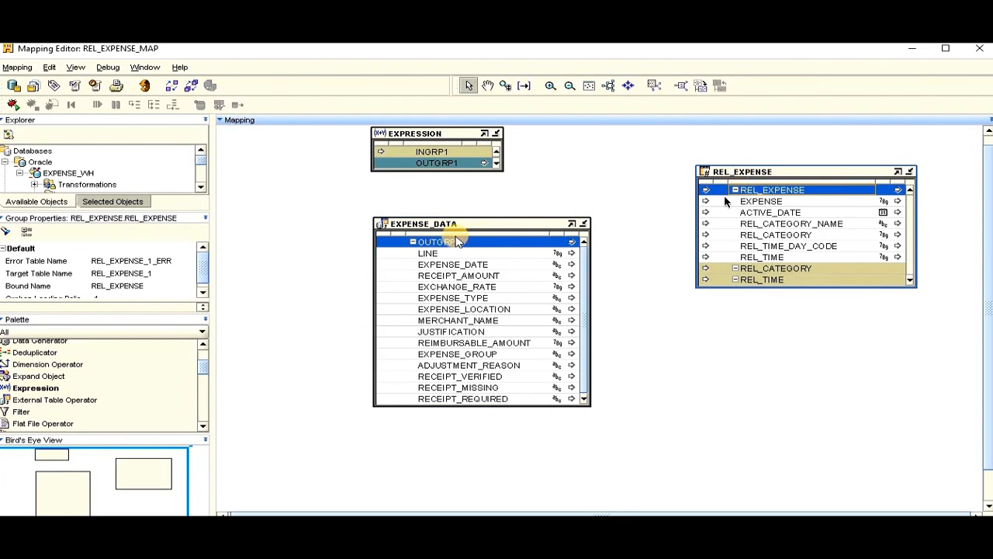
{"action": "left_click", "coordinate": [413, 257]}
{"action": "left_click_drag", "start_coordinate": [468, 223], "coordinate": [379, 269]}
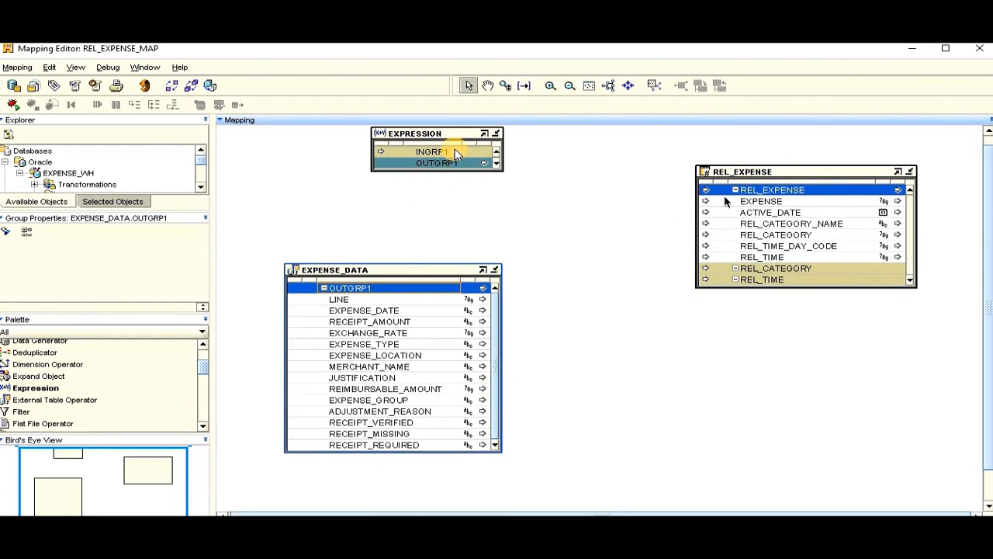
{"action": "left_click_drag", "start_coordinate": [462, 147], "coordinate": [492, 174]}
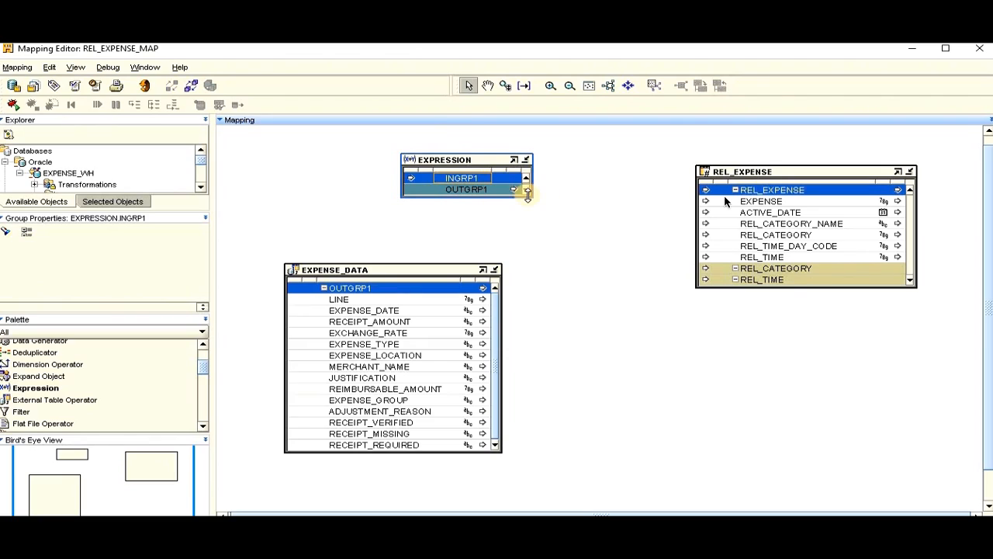
{"action": "left_click_drag", "start_coordinate": [536, 202], "coordinate": [599, 226]}
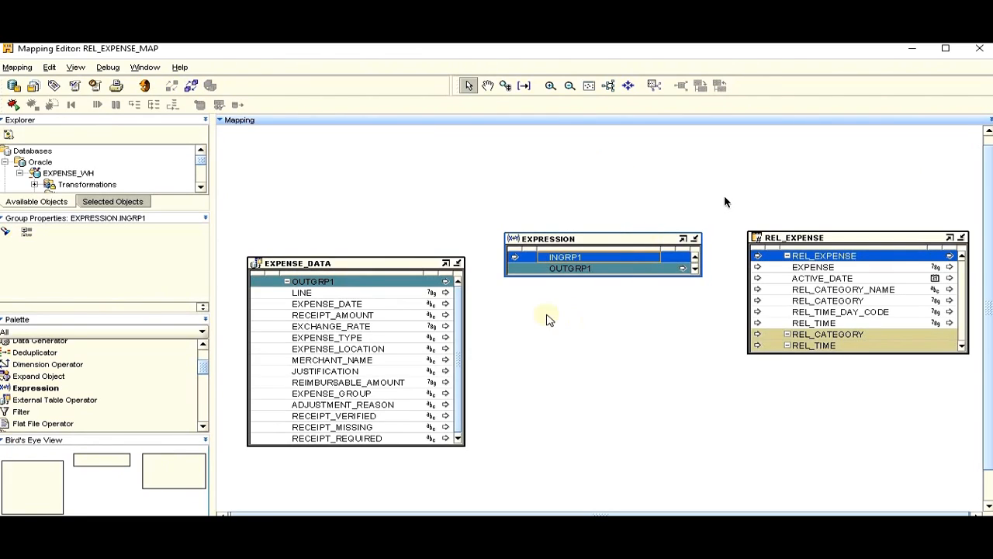
Map EXPENSE_DATE from EXPENSE_DATA into the Expression operator's INGRP1 and enlarge the operator to show both of its groups.
{"action": "left_click_drag", "start_coordinate": [447, 306], "coordinate": [514, 262]}
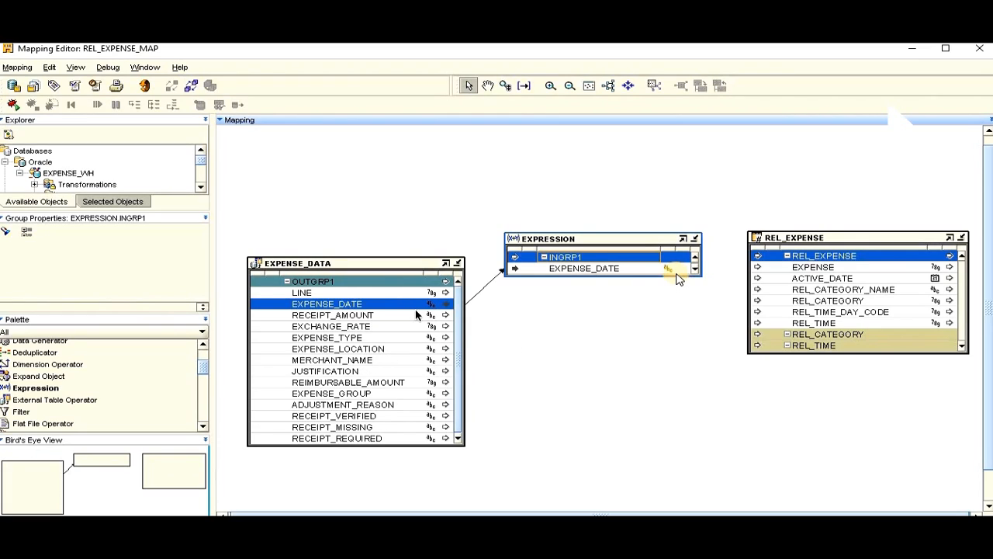
{"action": "left_click_drag", "start_coordinate": [676, 275], "coordinate": [677, 304]}
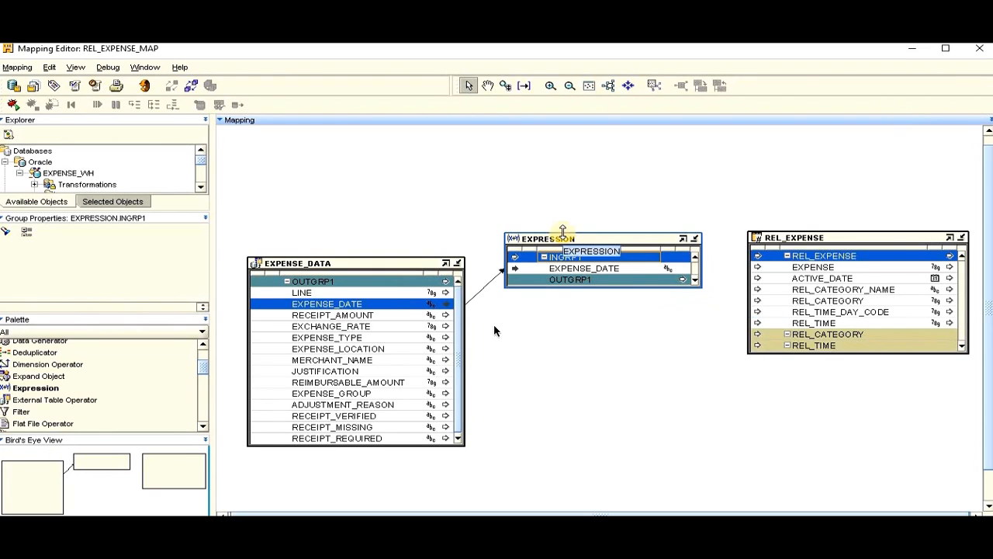
Add a NUMBER output attribute named EXPENSE_DATE to the Expression operator, plus a second output attribute left at its defaults.
{"action": "right_click", "coordinate": [573, 238]}
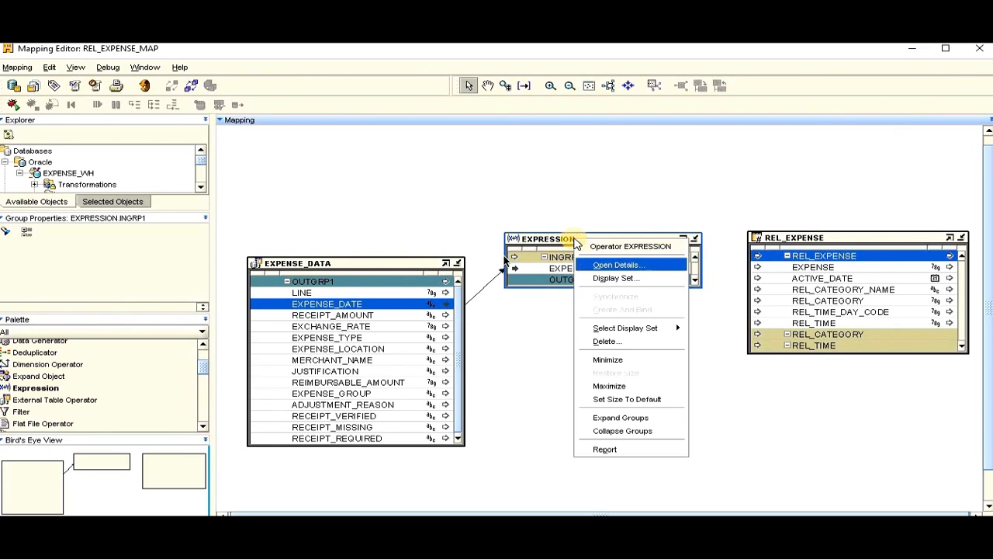
{"action": "left_click", "coordinate": [617, 264]}
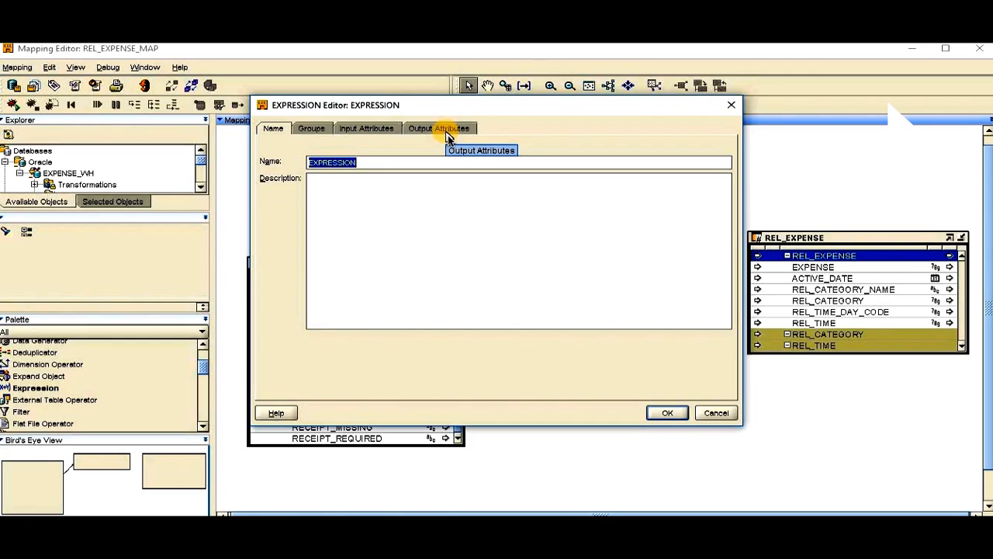
{"action": "left_click", "coordinate": [448, 134]}
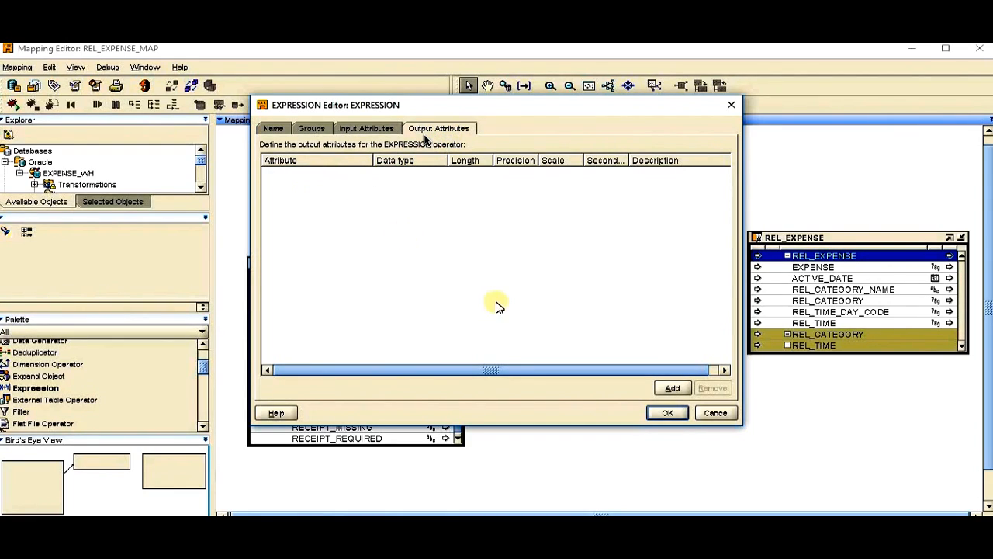
{"action": "left_click", "coordinate": [671, 389]}
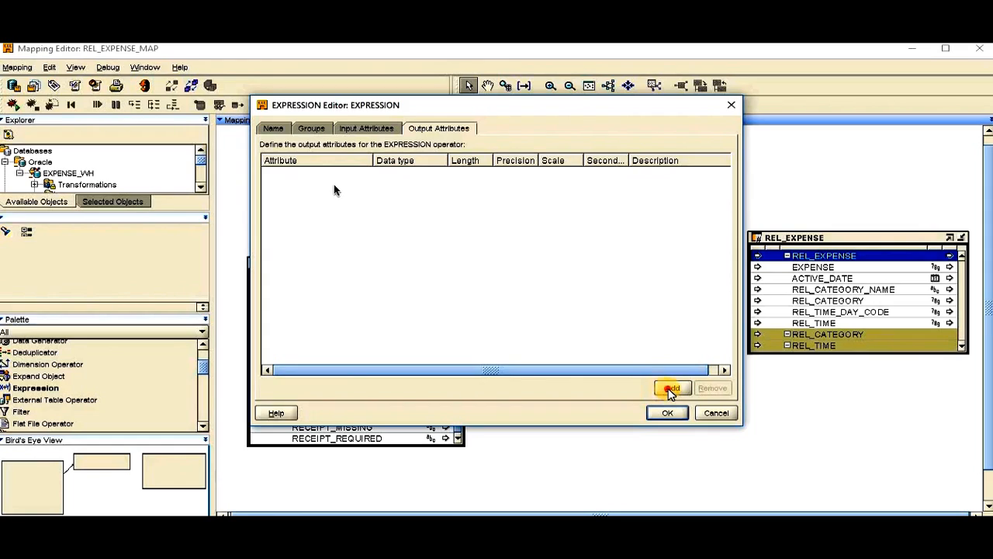
{"action": "left_click", "coordinate": [672, 388]}
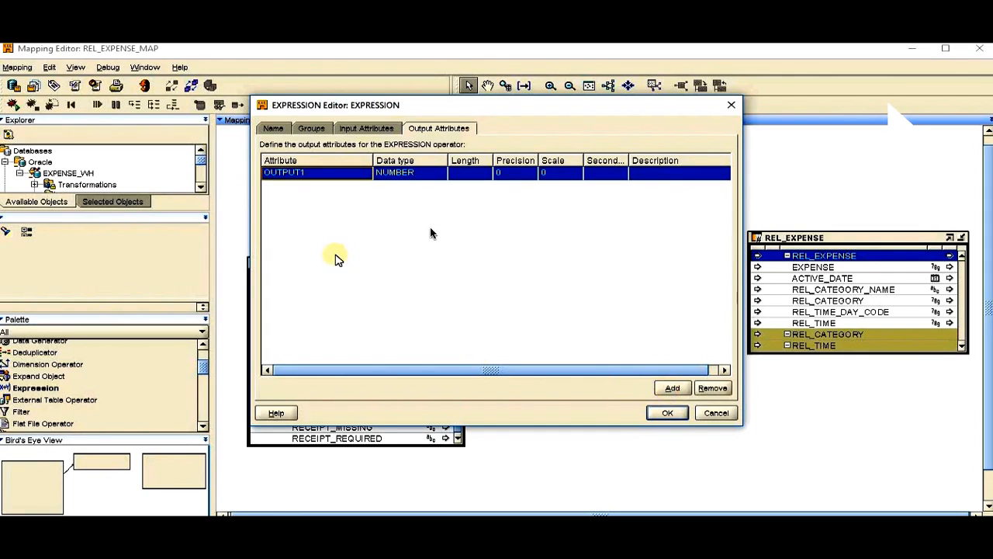
{"action": "double_click", "coordinate": [315, 172]}
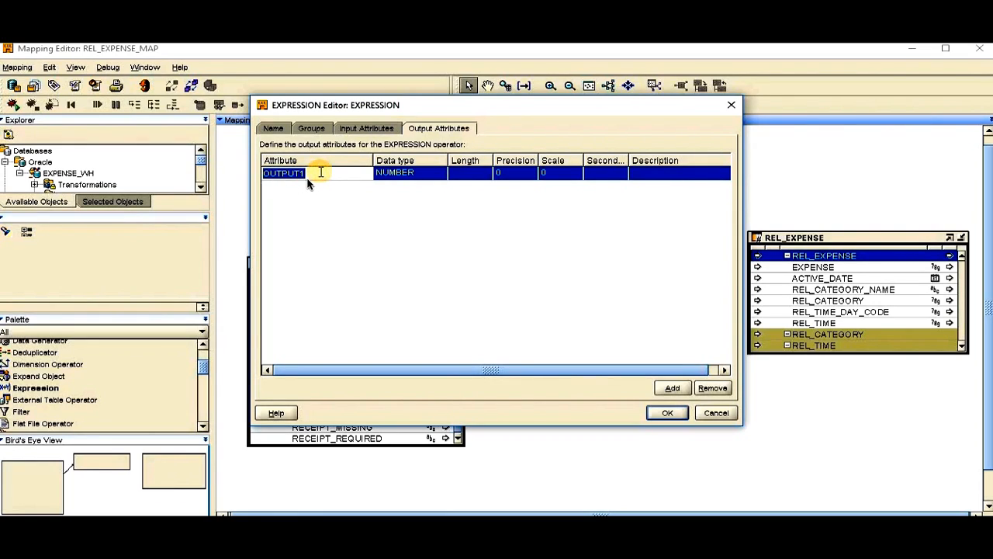
{"action": "type", "text": "EXPENSE_DATE"}
{"action": "left_click", "coordinate": [410, 175]}
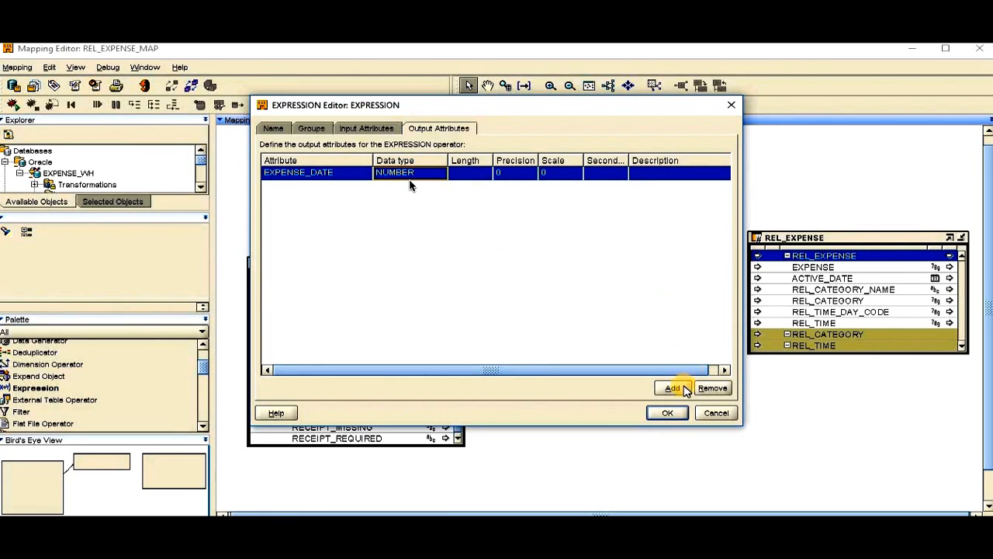
{"action": "left_click", "coordinate": [682, 391]}
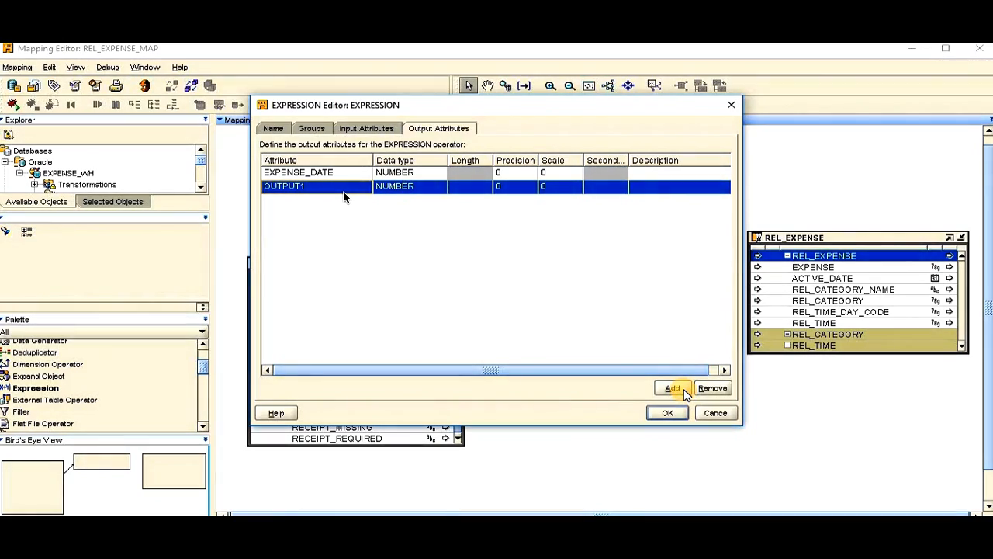
{"action": "left_click", "coordinate": [673, 414]}
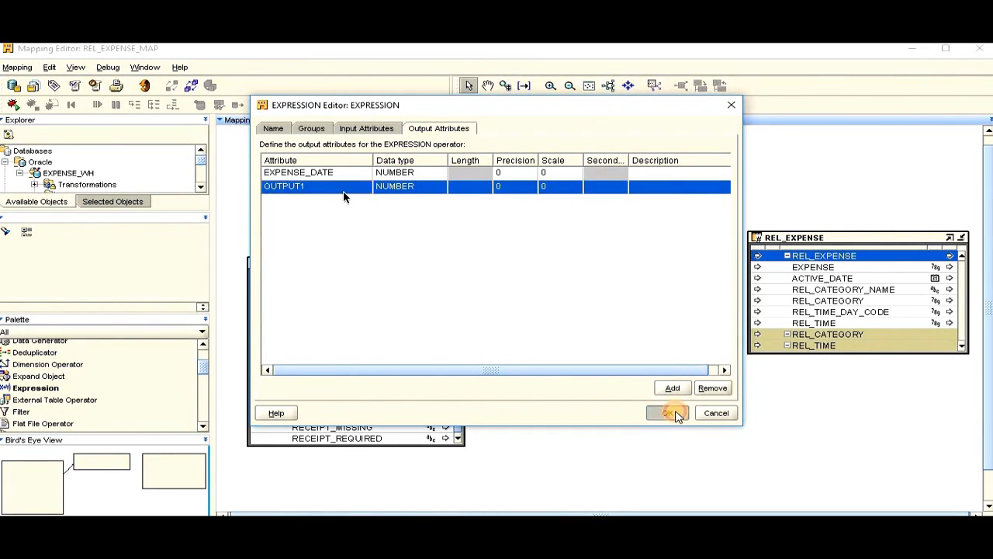
Enlarge the Expression operator to show the EXPENSE_DATE attribute under OUTGRP1.
{"action": "left_click", "coordinate": [585, 238]}
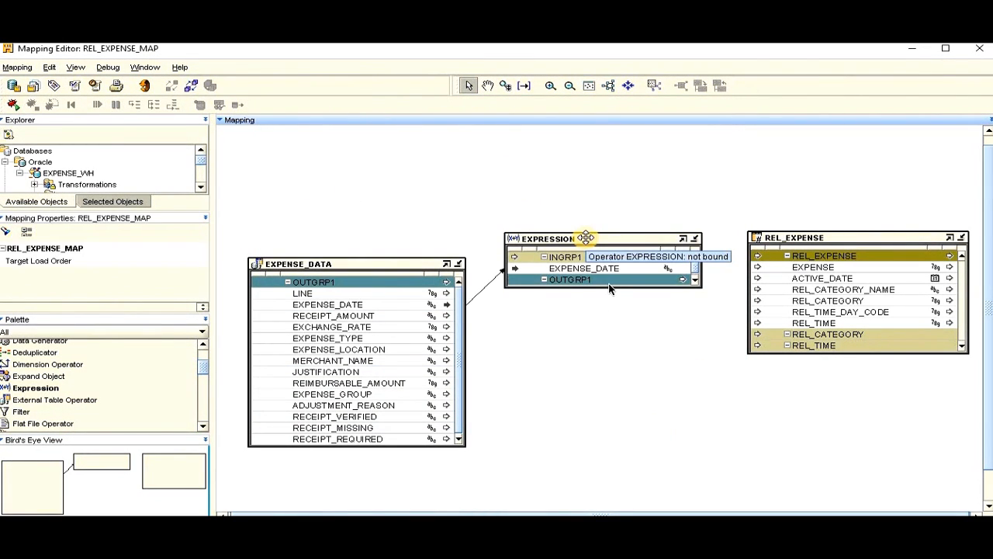
{"action": "left_click", "coordinate": [590, 286]}
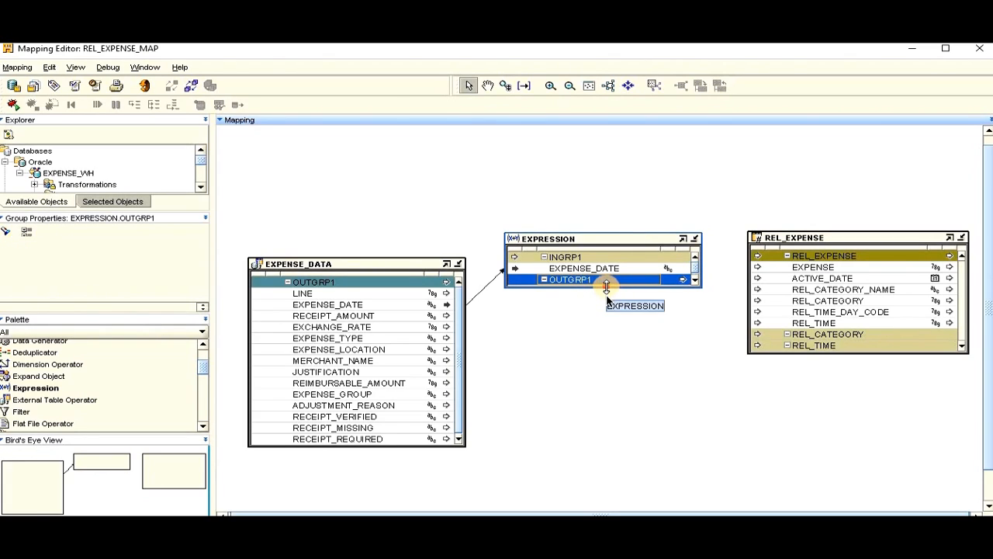
{"action": "left_click_drag", "start_coordinate": [605, 287], "coordinate": [605, 302]}
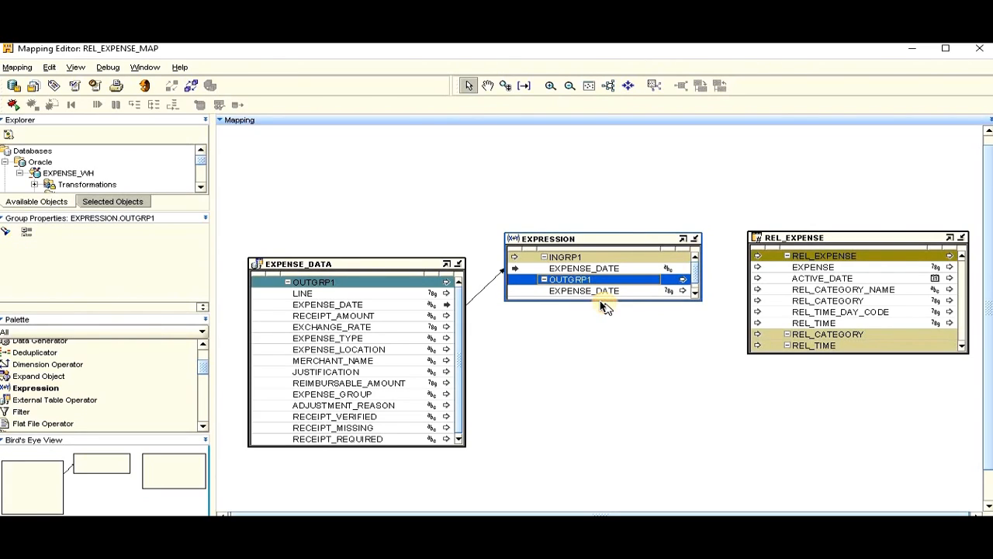
{"action": "left_click", "coordinate": [532, 238]}
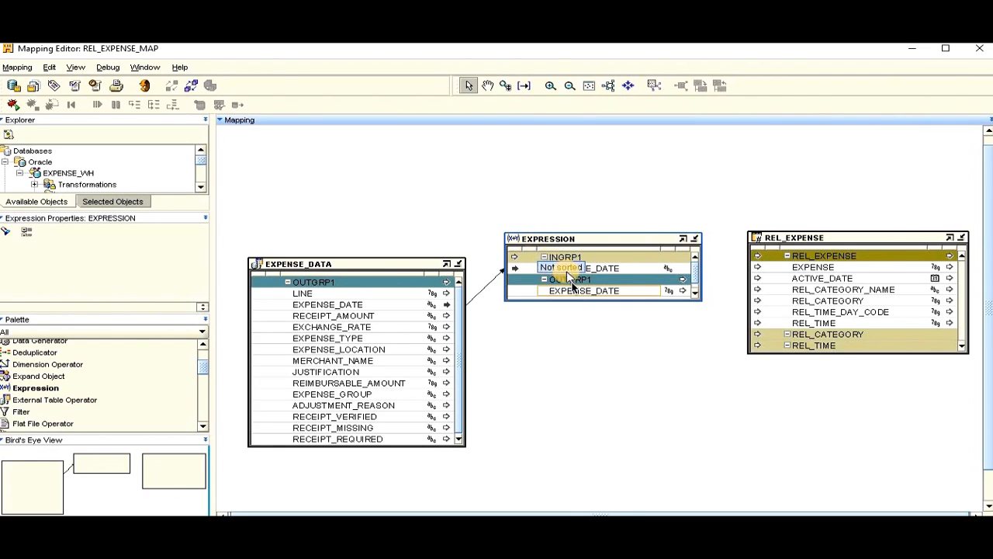
Open the Expression Builder for the EXPENSE_DATE output attribute in OUTGRP1 and select the EXPENSE_DATE input under INGRP1.
{"action": "left_click", "coordinate": [578, 292]}
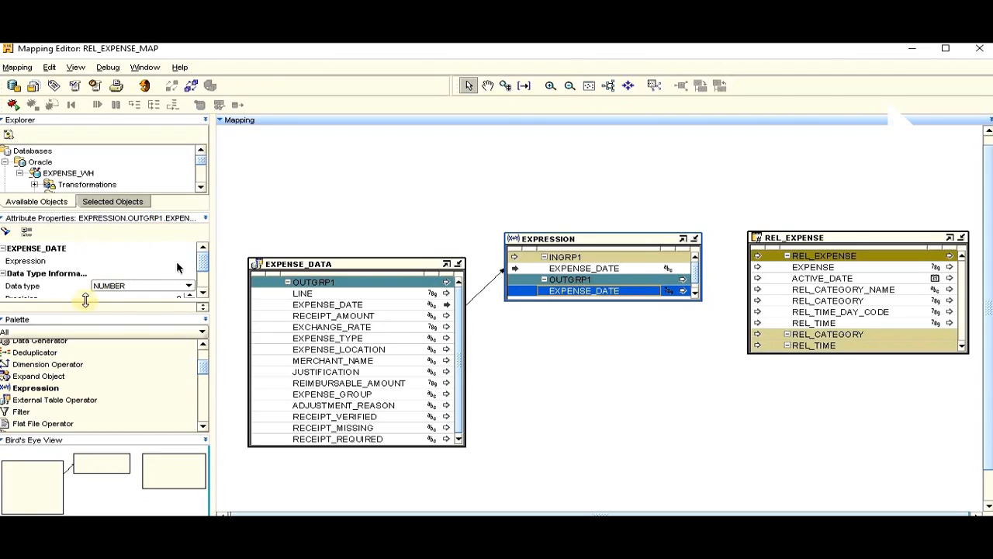
{"action": "left_click_drag", "start_coordinate": [83, 302], "coordinate": [83, 315]}
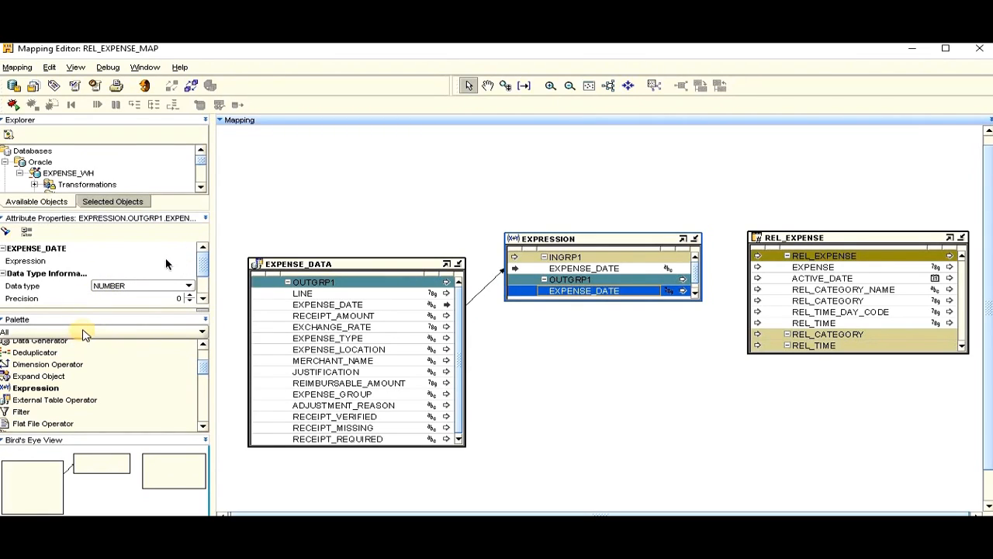
{"action": "left_click", "coordinate": [125, 264]}
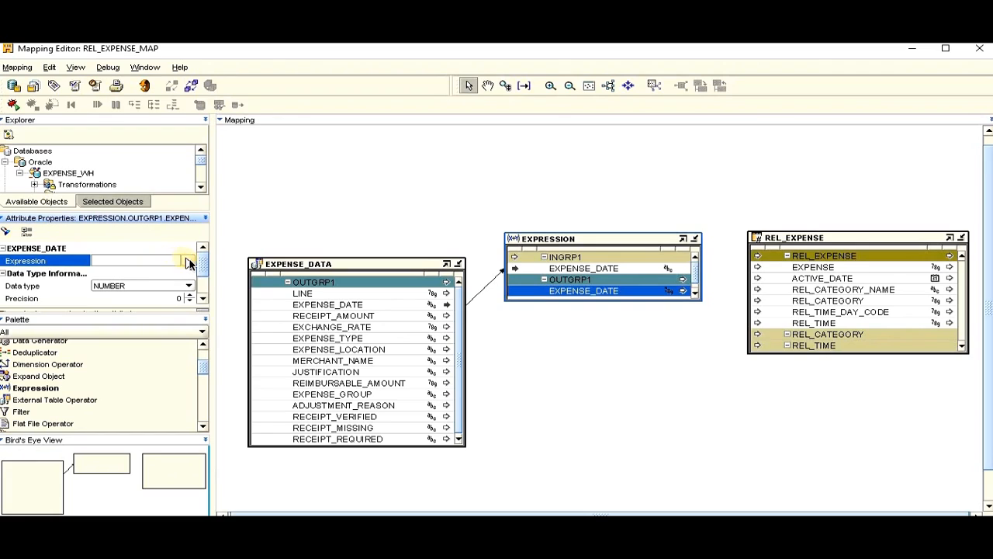
{"action": "left_click", "coordinate": [188, 261]}
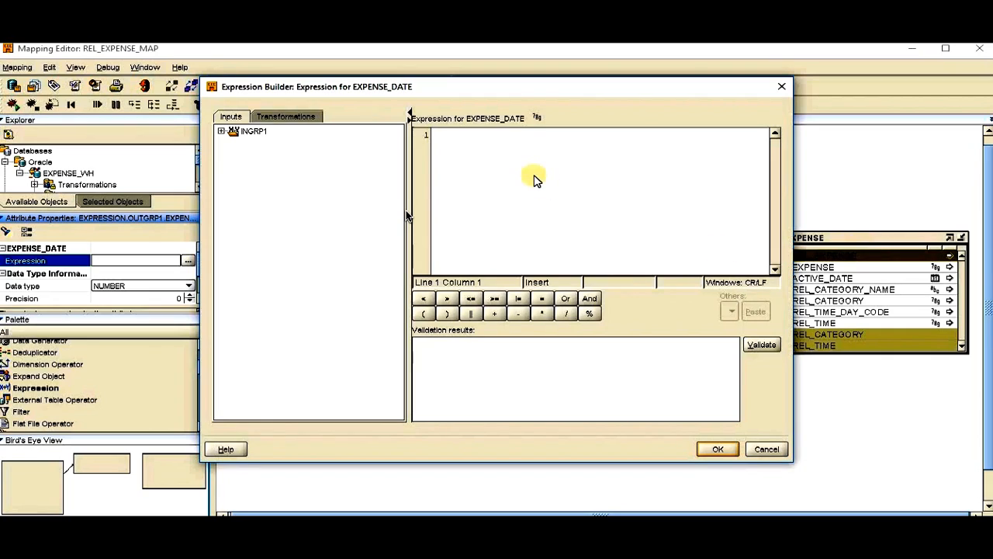
{"action": "left_click", "coordinate": [223, 133]}
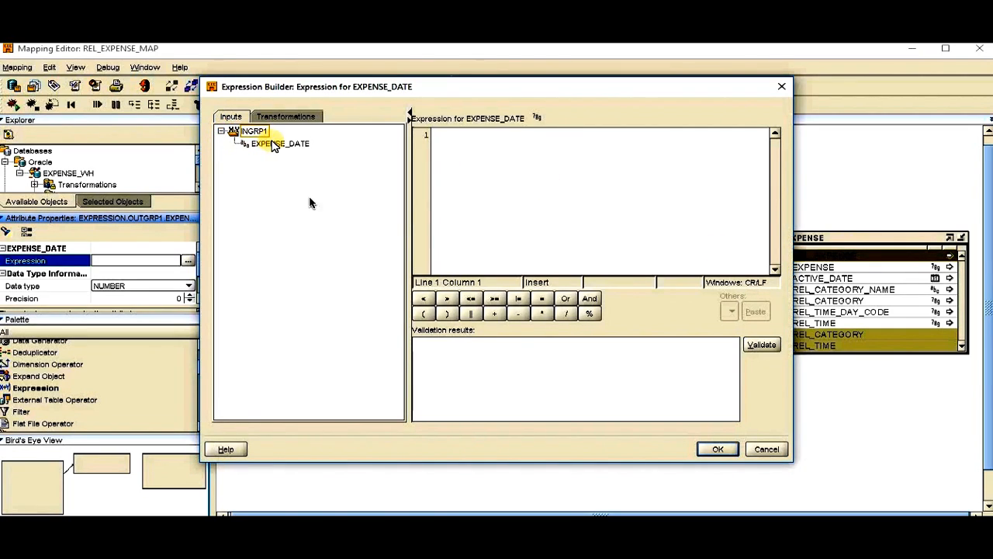
{"action": "left_click", "coordinate": [279, 143]}
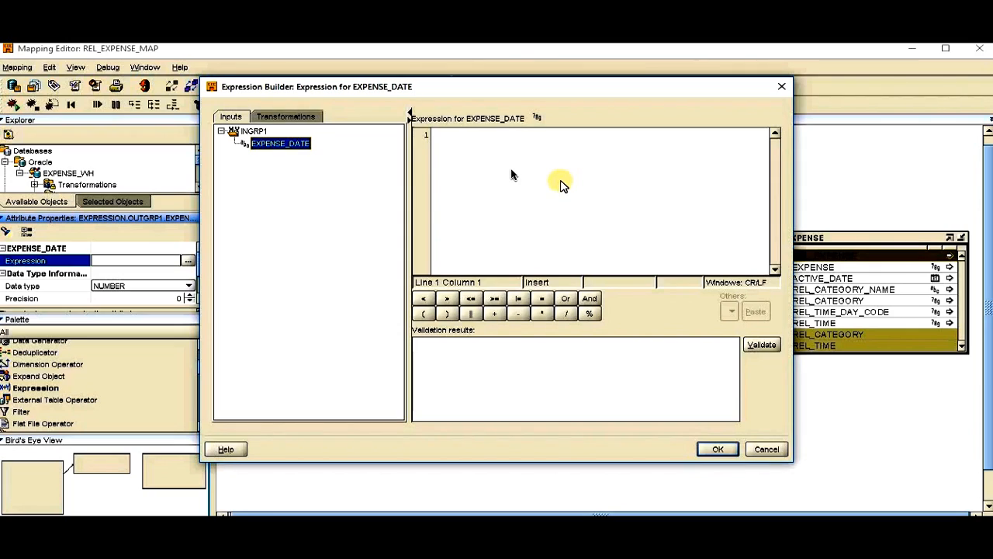
Enter the expression TO_NUMBER(TO_CHAR(INGRP1.EXPENSE_DATE , 'YYYYMMDD'), '99999999') for the EXPENSE_DATE output and widen the builder window.
{"action": "left_click", "coordinate": [541, 152]}
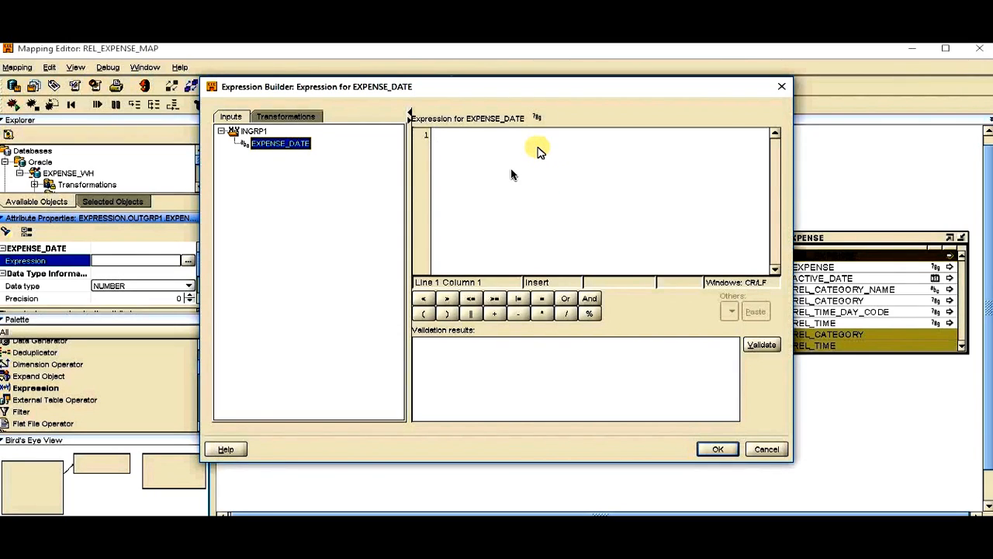
{"action": "type", "text": "TO_NUMBER(TO_CHAR"}
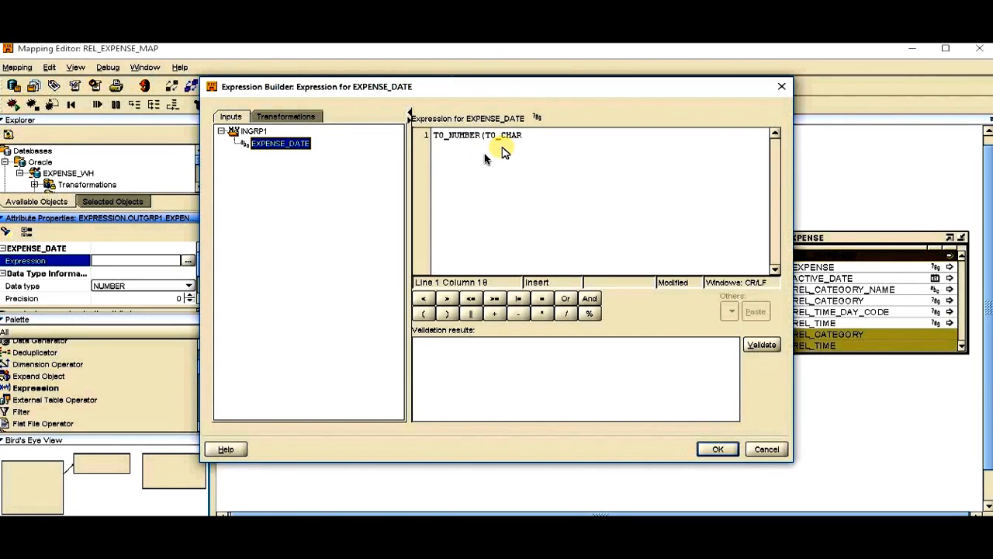
{"action": "type", "text": "(INGRP1.EXPENSE_DATE"}
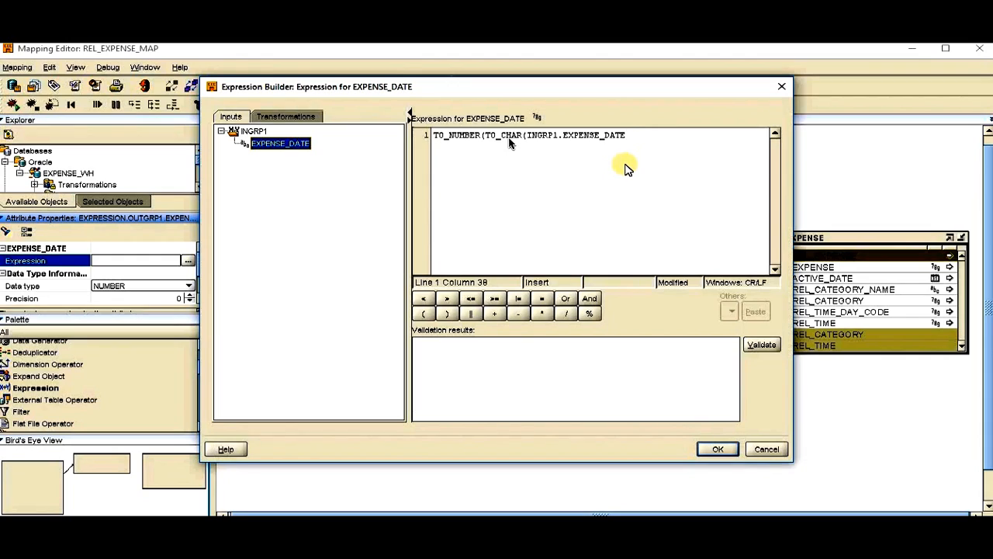
{"action": "type", "text": " , "}
{"action": "type", "text": "'Y"}
{"action": "type", "text": "YYY'"}
{"action": "type", "text": "M"}
{"action": "type", "text": "MDD"}
{"action": "type", "text": "'"}
{"action": "type", "text": ")"}
{"action": "type", "text": ","}
{"action": "type", "text": " ''"}
{"action": "key", "text": "BackSpace"}
{"action": "left_click_drag", "start_coordinate": [795, 167], "coordinate": [852, 167]}
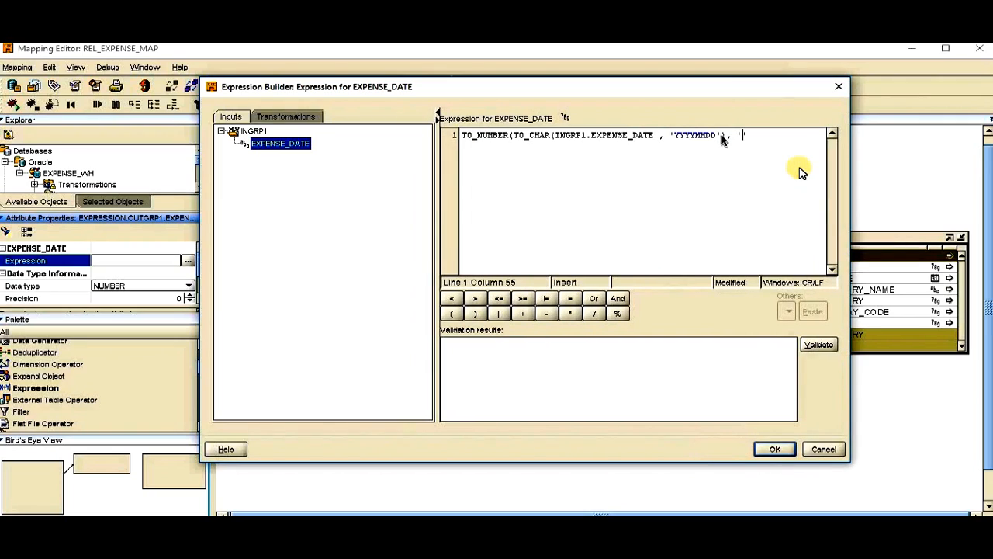
{"action": "type", "text": "99999999"}
{"action": "key", "text": "Right"}
{"action": "key", "text": "BackSpace"}
{"action": "type", "text": ")"}
Validate the EXPENSE_DATE expression and apply it to the output attribute.
{"action": "left_click", "coordinate": [819, 346]}
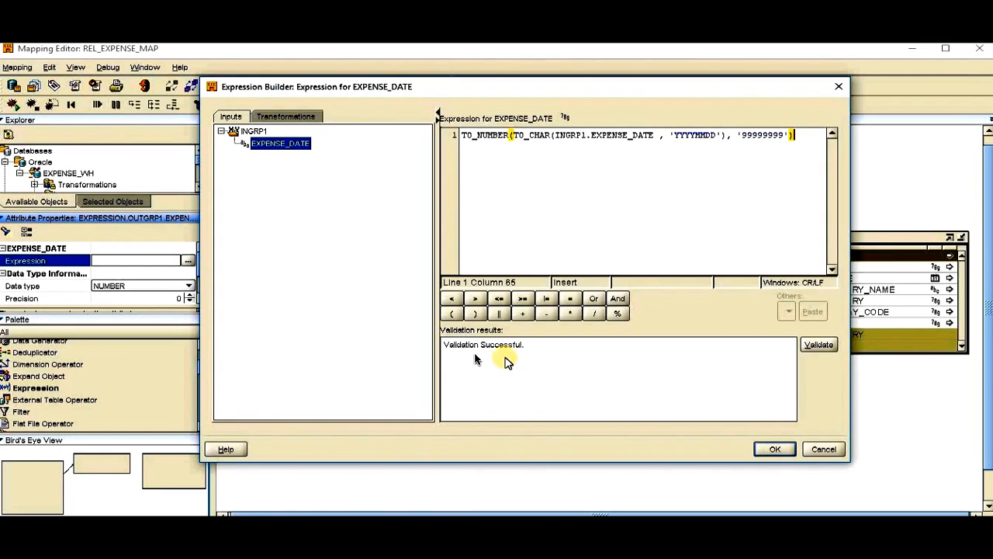
{"action": "double_click", "coordinate": [465, 346]}
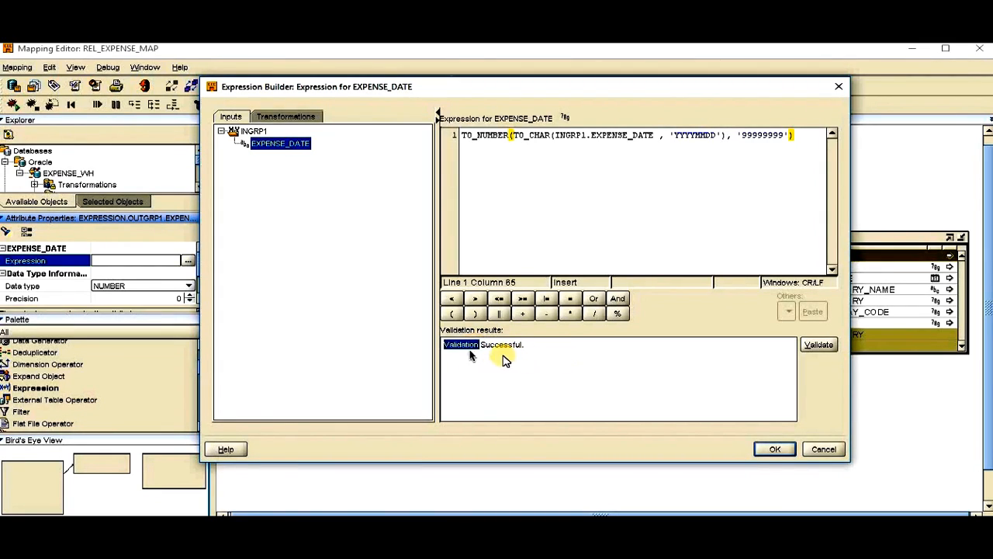
{"action": "left_click", "coordinate": [503, 356]}
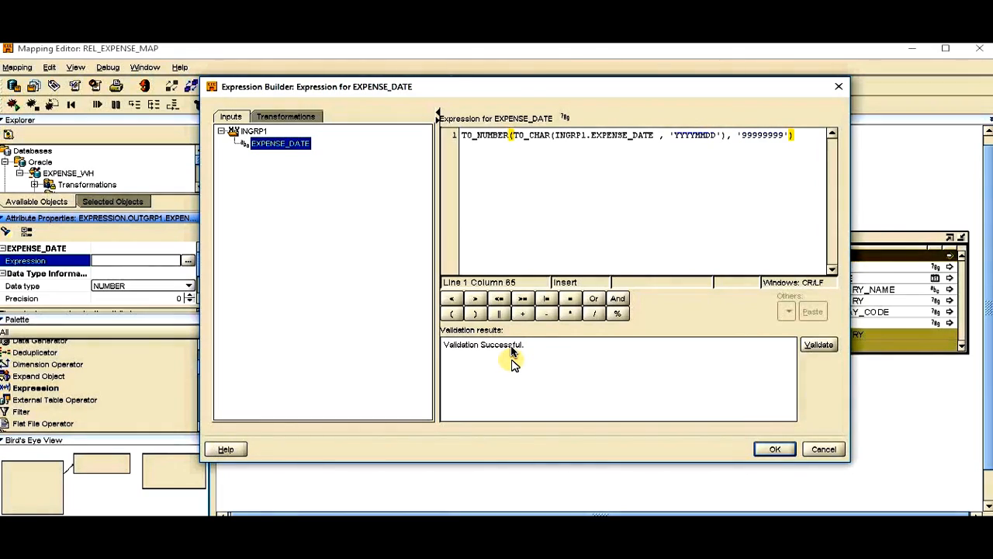
{"action": "left_click", "coordinate": [774, 449]}
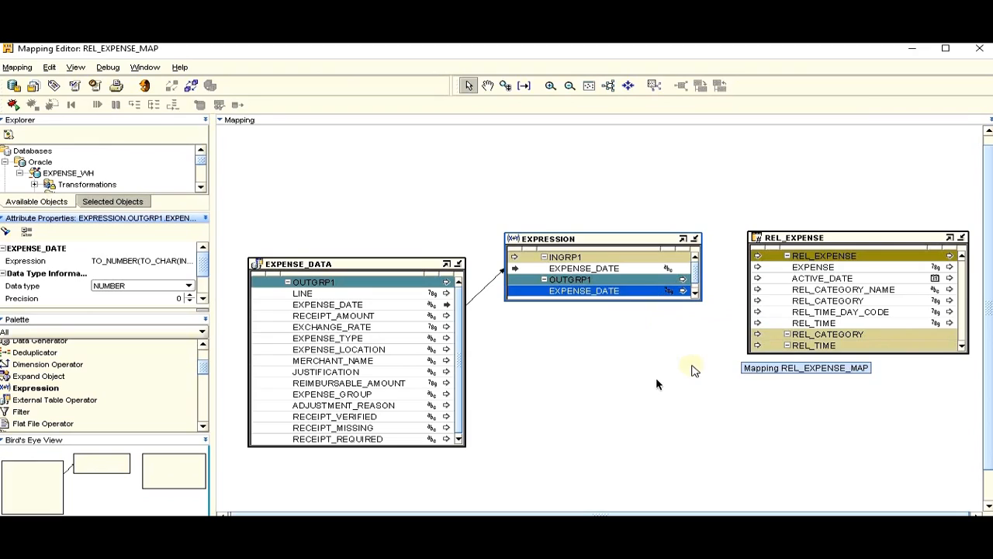
Map the Expression operator's EXPENSE_DATE output to REL_TIME_DAY_CODE in the REL_EXPENSE cube.
{"action": "left_click", "coordinate": [682, 291]}
{"action": "left_click_drag", "start_coordinate": [682, 297], "coordinate": [758, 311]}
{"action": "left_click", "coordinate": [824, 312]}
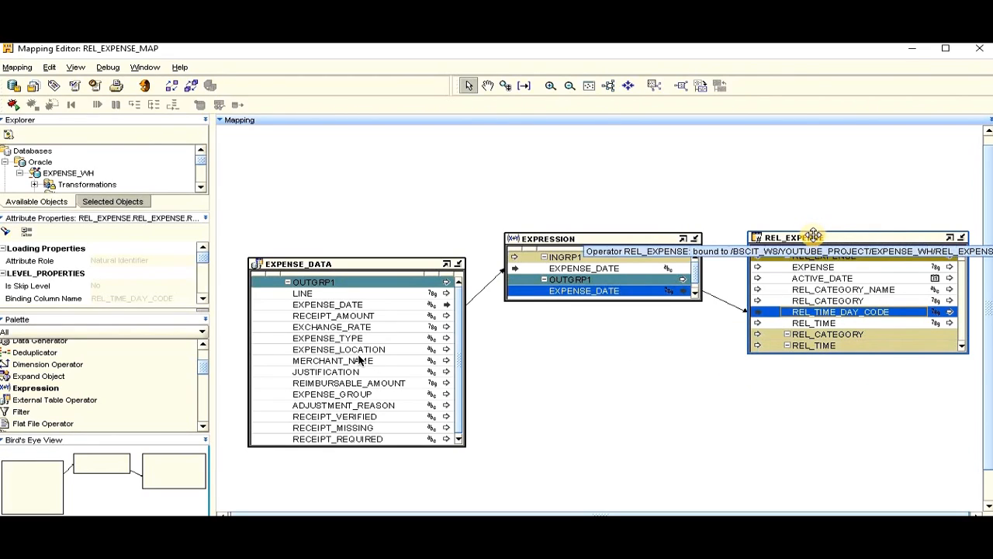
Map EXPENSE_TYPE from EXPENSE_DATA to REL_CATEGORY_NAME and REIMBURSABLE_AMOUNT to EXPENSE in the REL_EXPENSE cube.
{"action": "left_click_drag", "start_coordinate": [814, 233], "coordinate": [812, 277]}
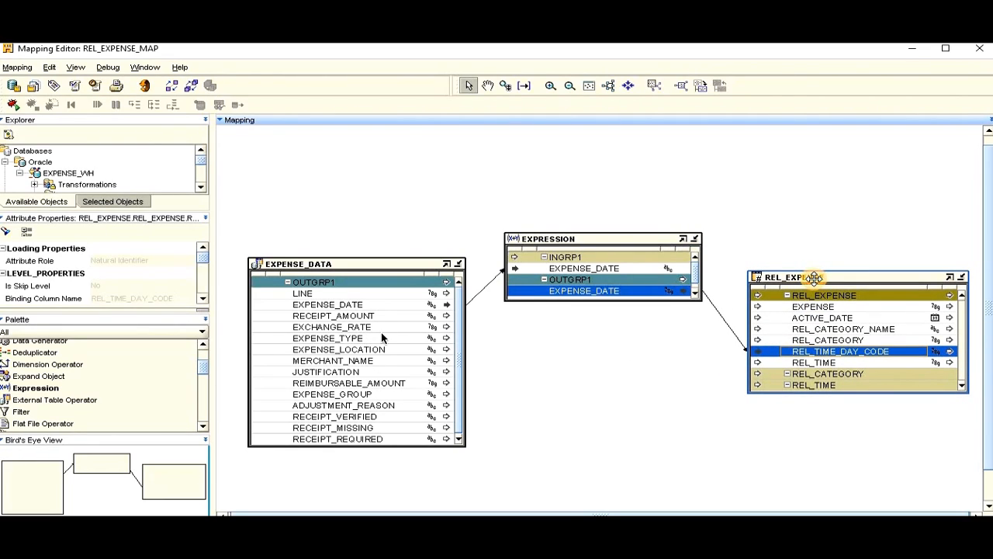
{"action": "left_click", "coordinate": [449, 340]}
{"action": "left_click_drag", "start_coordinate": [448, 340], "coordinate": [758, 334]}
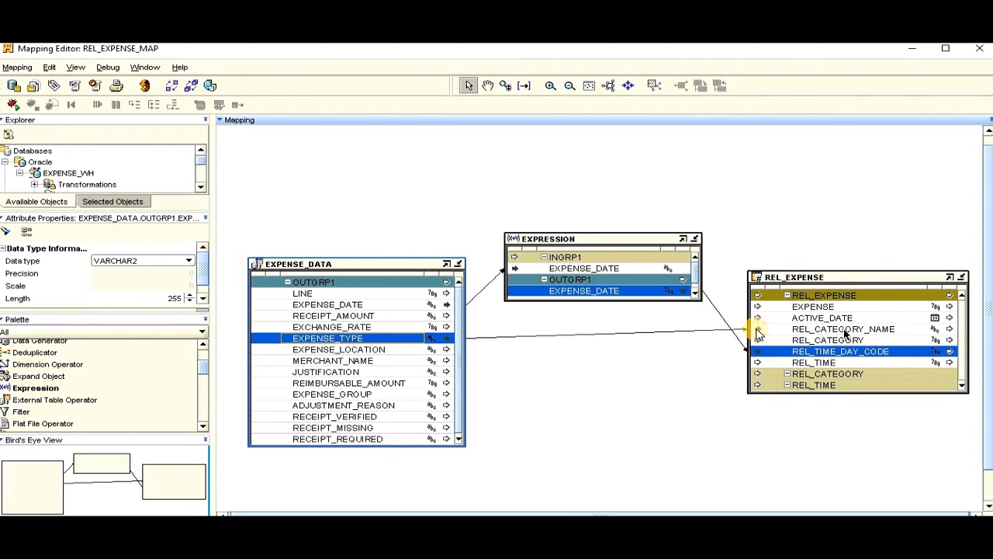
{"action": "left_click", "coordinate": [772, 330]}
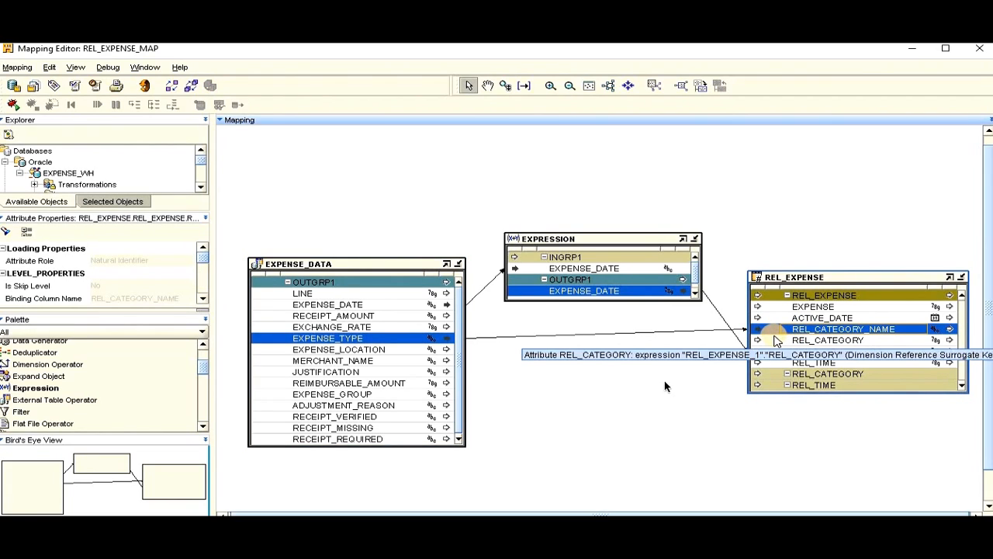
{"action": "left_click", "coordinate": [412, 384]}
{"action": "left_click_drag", "start_coordinate": [447, 383], "coordinate": [759, 308]}
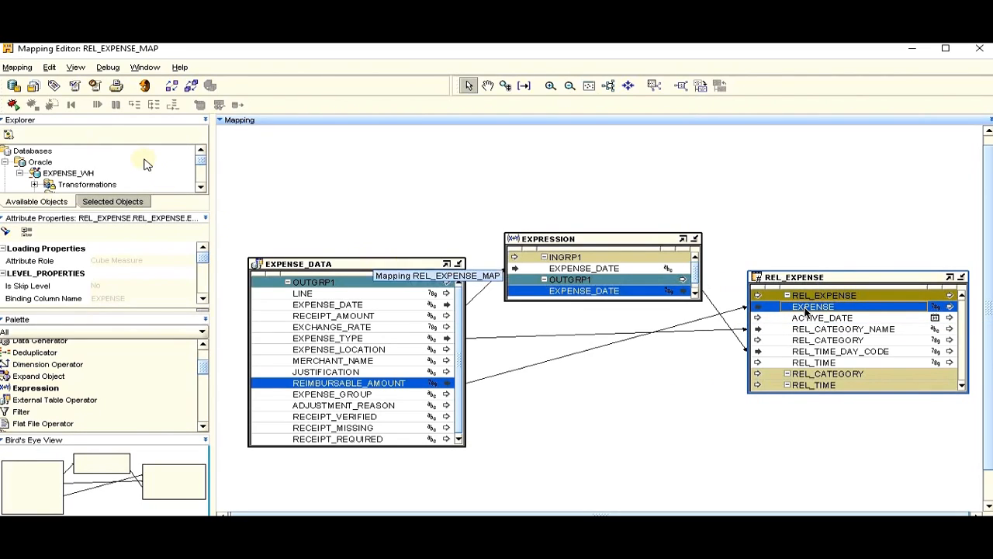
Generate the code for REL_EXPENSE_MAP, then move and enlarge the Expression operator to reveal all its output attributes.
{"action": "left_click", "coordinate": [23, 68]}
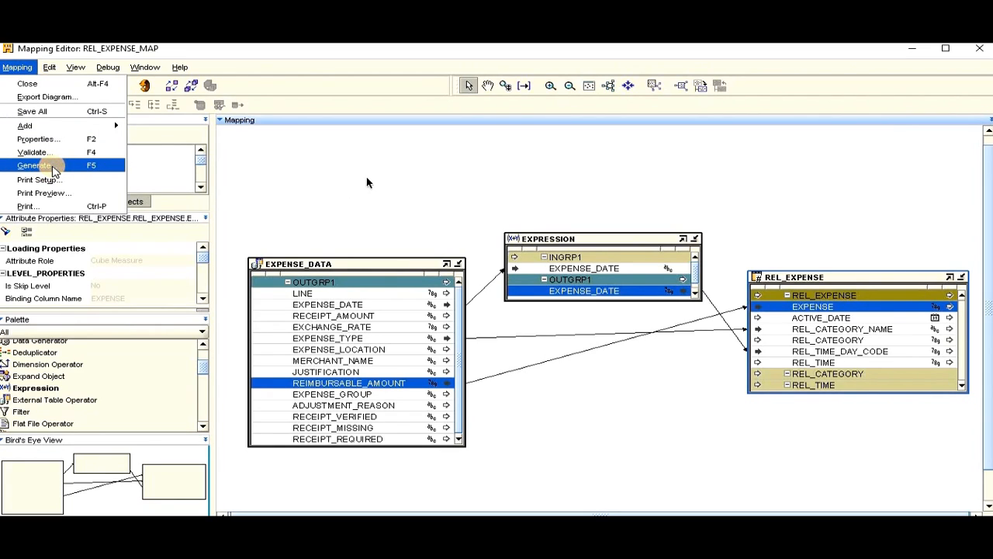
{"action": "left_click", "coordinate": [35, 165]}
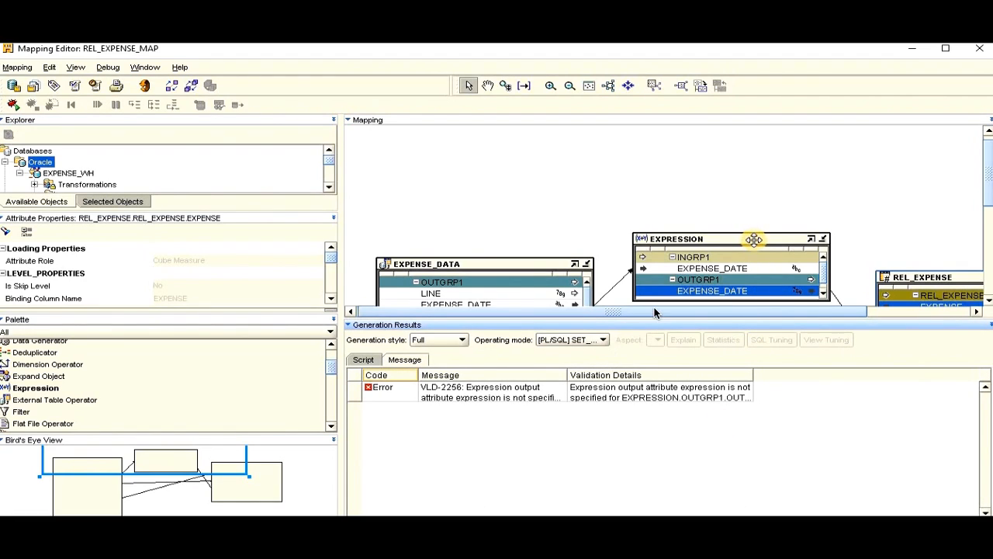
{"action": "left_click_drag", "start_coordinate": [753, 237], "coordinate": [748, 196]}
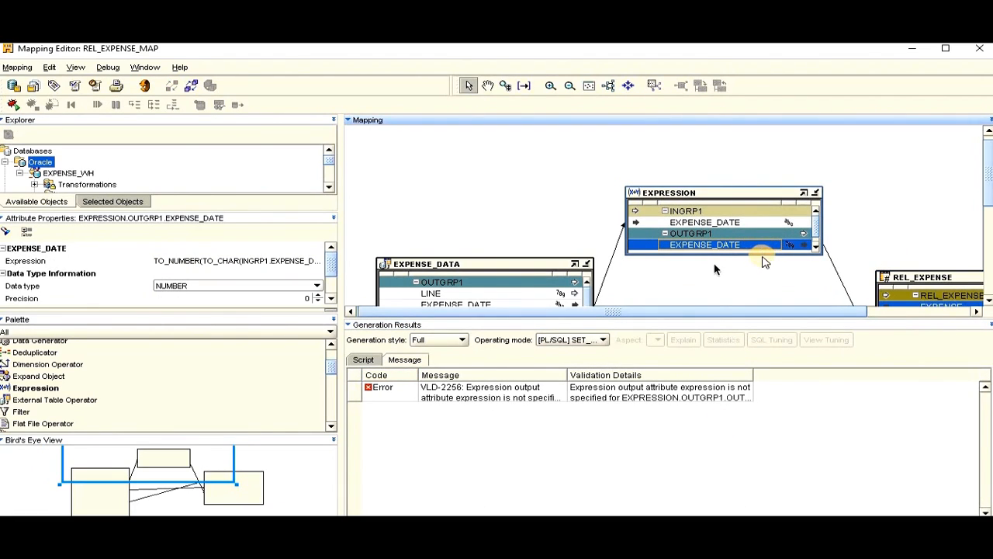
{"action": "left_click_drag", "start_coordinate": [761, 255], "coordinate": [763, 273]}
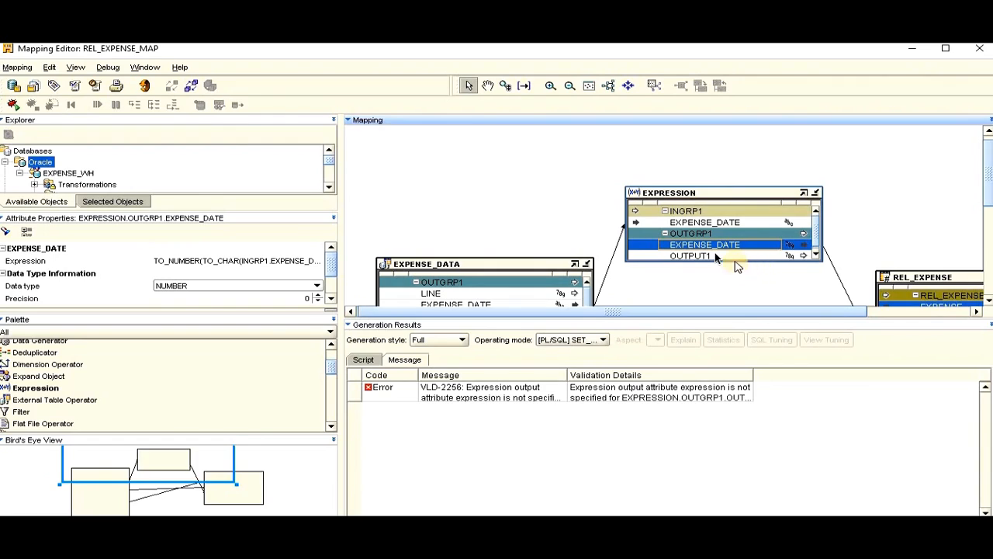
Remove the unused OUTPUT1 attribute from the Expression operator's output attributes and apply the change.
{"action": "double_click", "coordinate": [710, 193]}
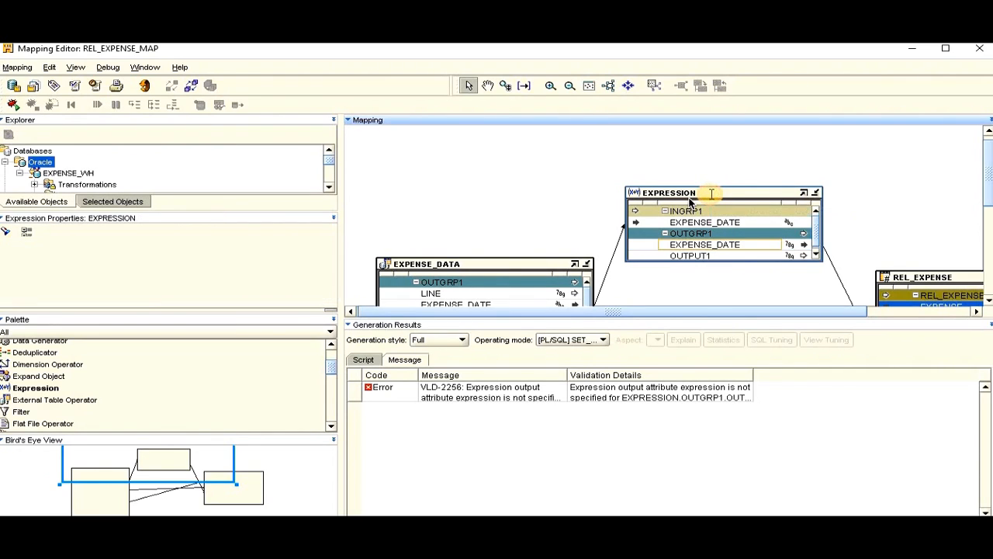
{"action": "left_click", "coordinate": [439, 129]}
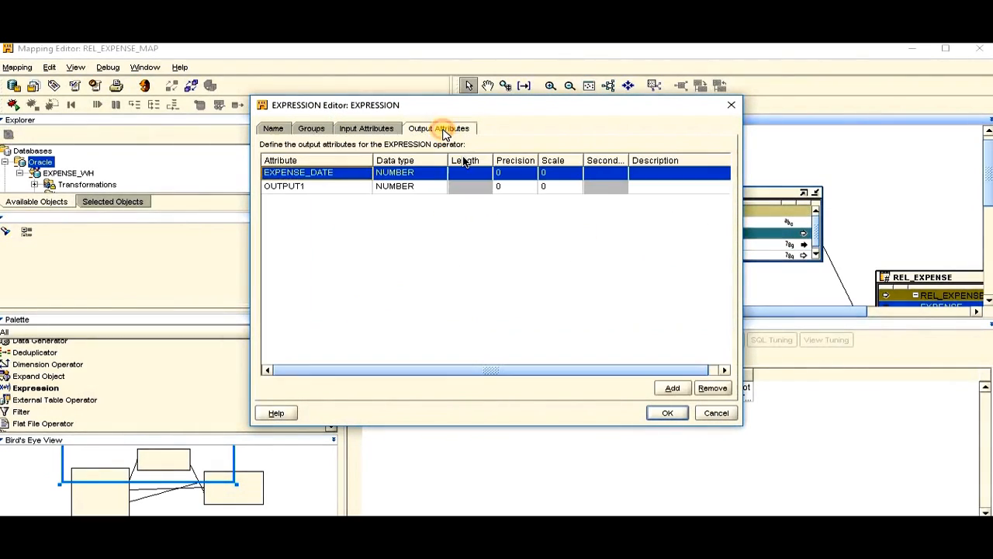
{"action": "left_click", "coordinate": [328, 191]}
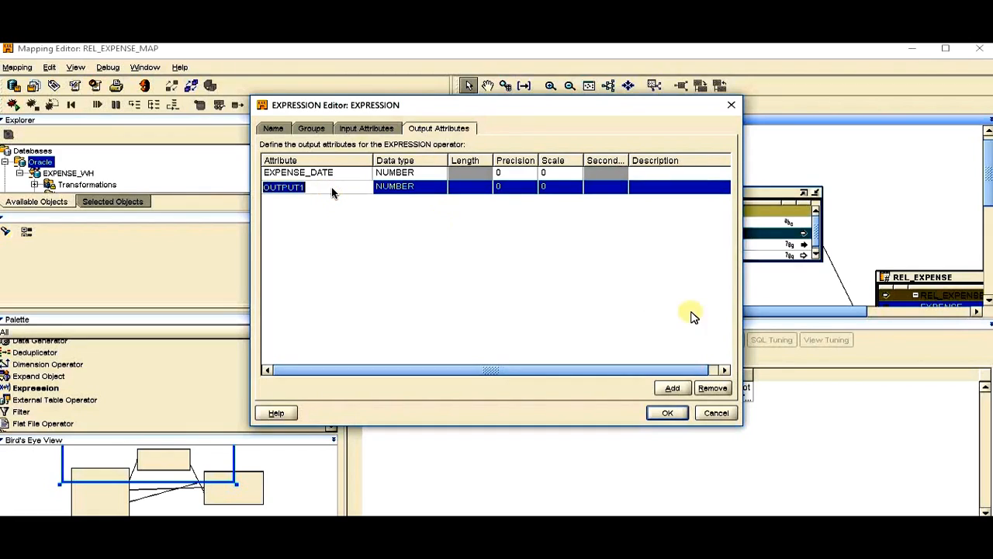
{"action": "left_click", "coordinate": [713, 388]}
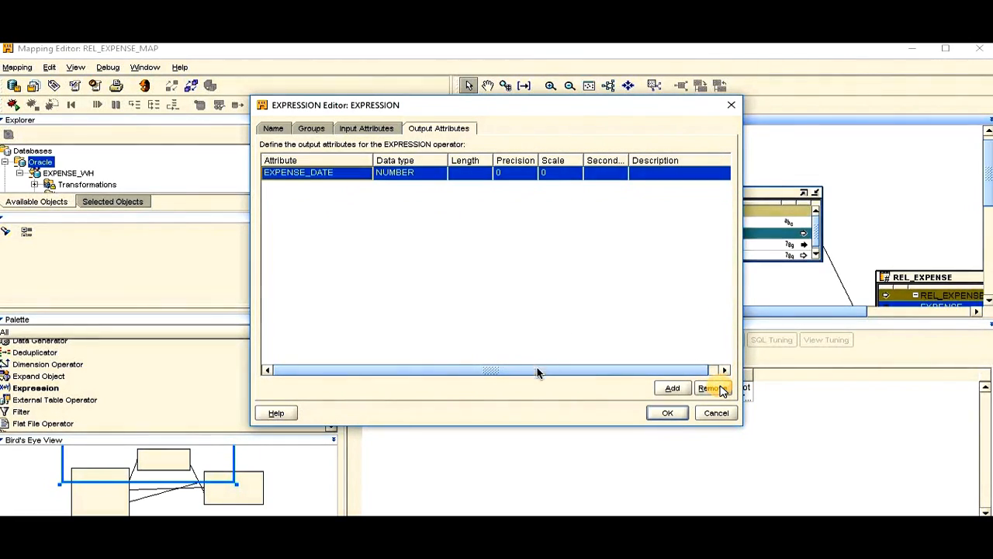
{"action": "left_click", "coordinate": [669, 412]}
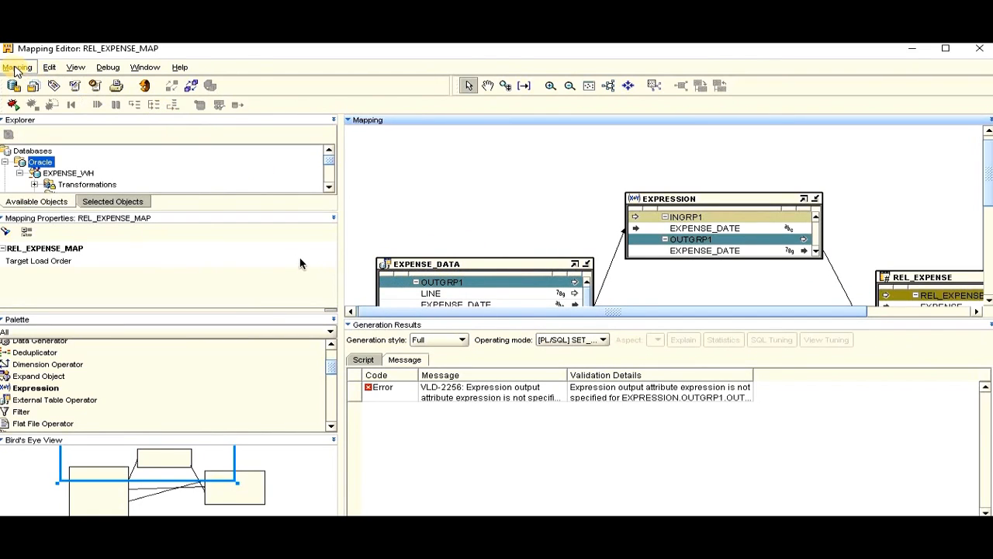
Regenerate the code for REL_EXPENSE_MAP and save the metadata changes.
{"action": "left_click", "coordinate": [17, 67]}
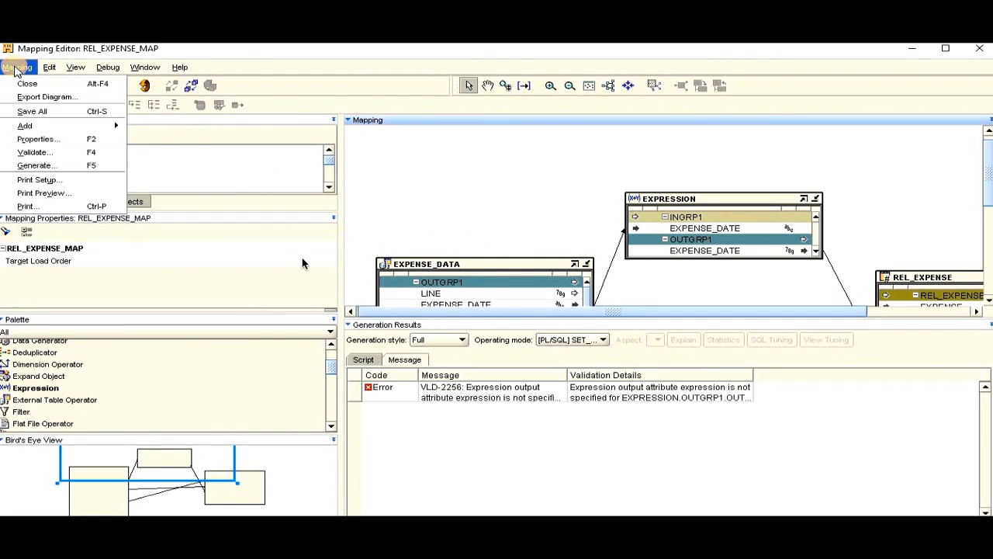
{"action": "left_click", "coordinate": [58, 167]}
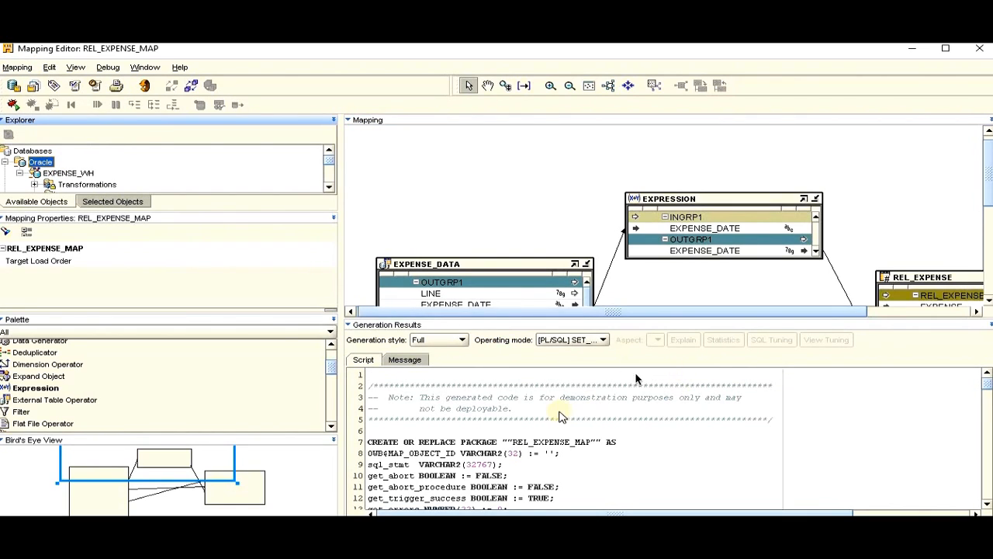
{"action": "left_click", "coordinate": [493, 464]}
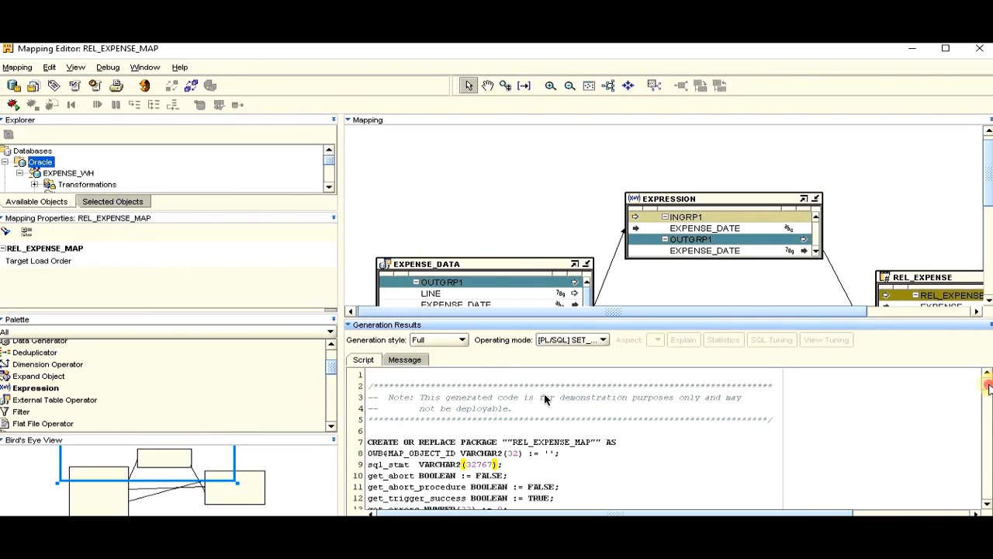
{"action": "mouse_move", "coordinate": [988, 386]}
{"action": "left_mouse_down"}
{"action": "mouse_move", "coordinate": [987, 416]}
{"action": "mouse_move", "coordinate": [988, 388]}
{"action": "left_mouse_up"}
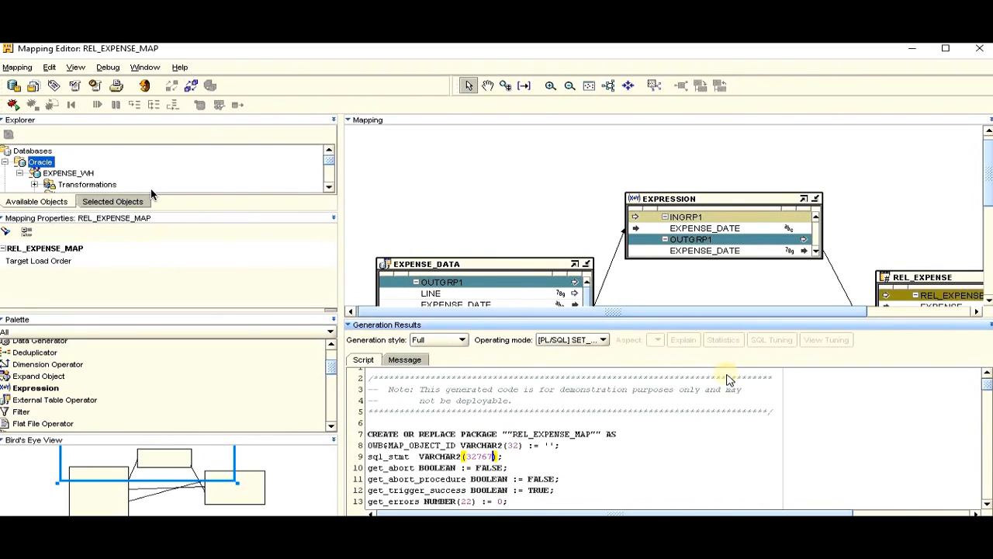
{"action": "left_click", "coordinate": [14, 87]}
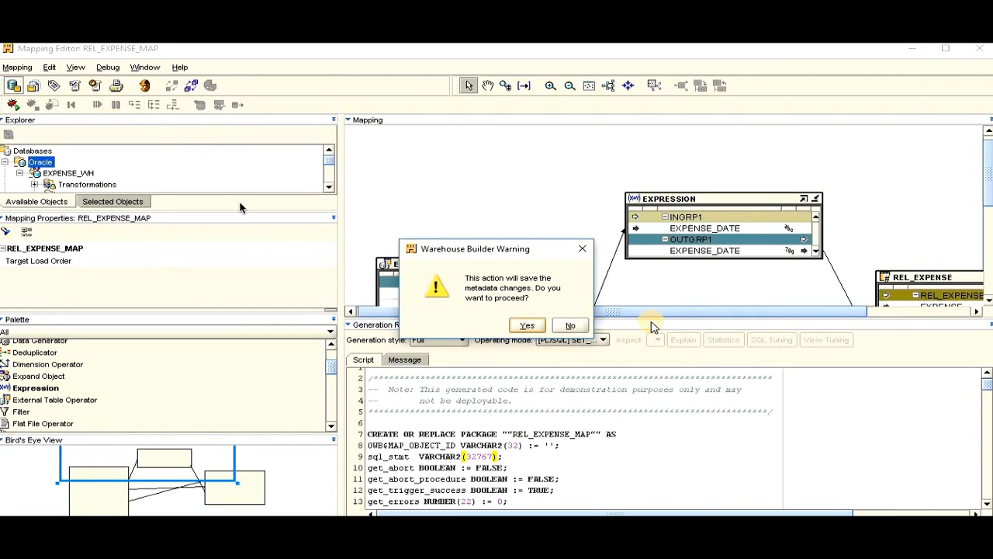
{"action": "left_click", "coordinate": [516, 325]}
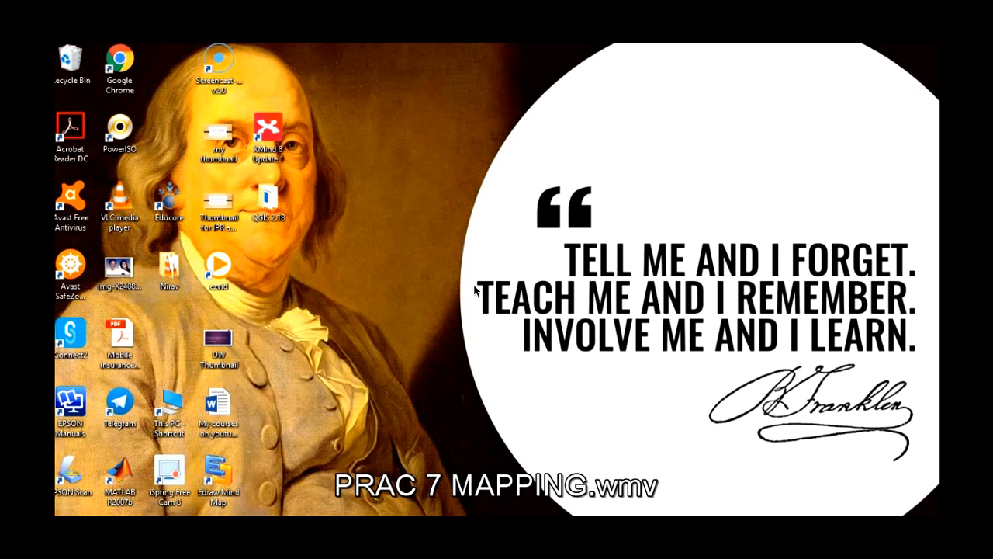
Open the Windows Start menu from the desktop.
{"action": "key", "text": "super"}
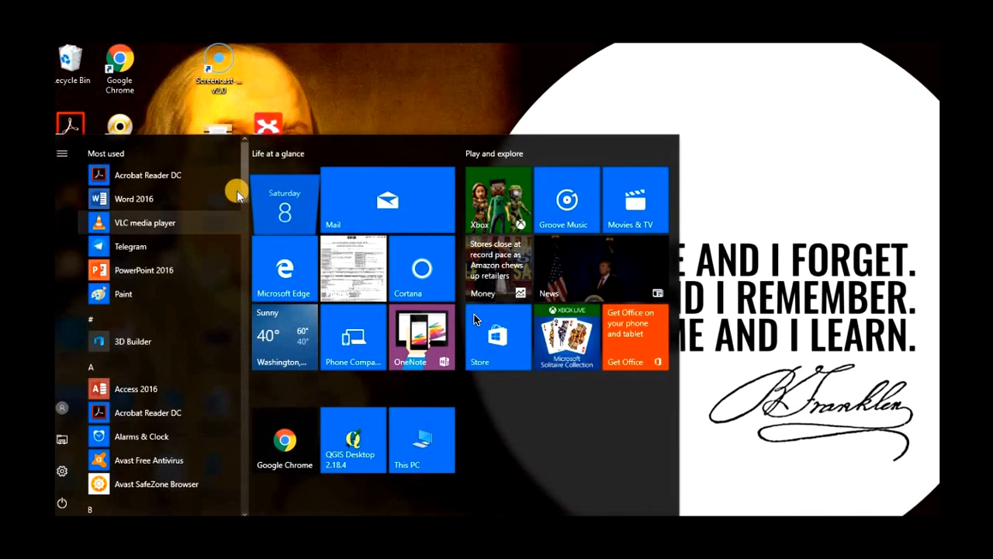